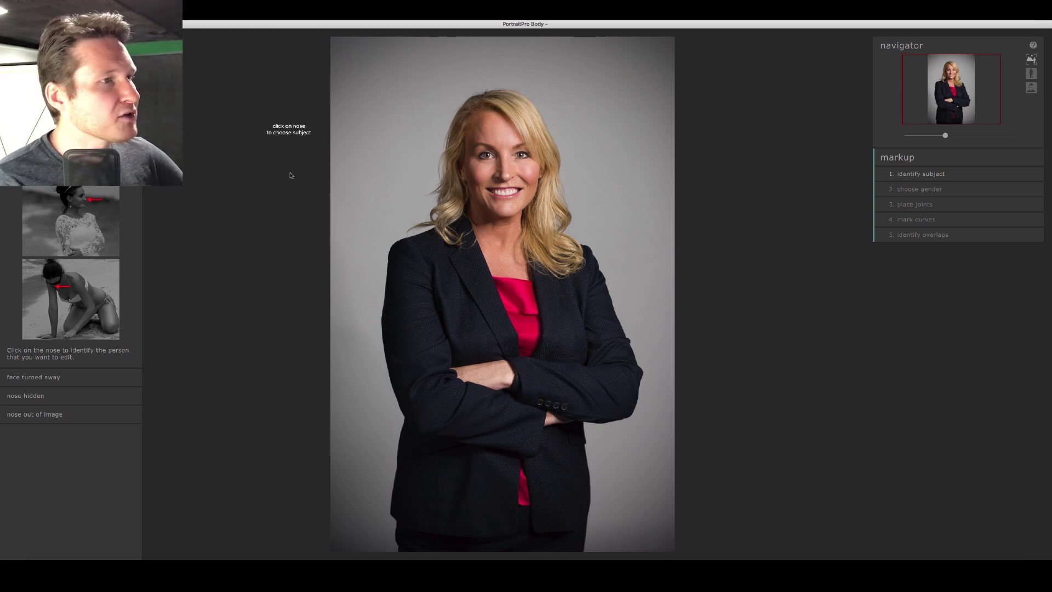
- Identify the woman as the subject by marking her nose, and set her gender to Female
left_click(506, 179)
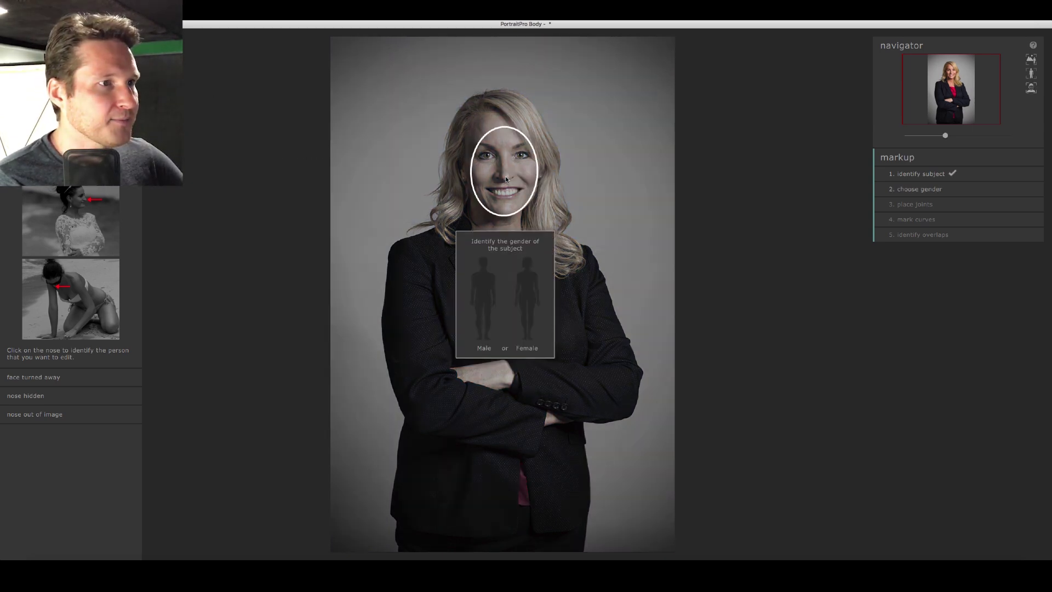
left_click(541, 297)
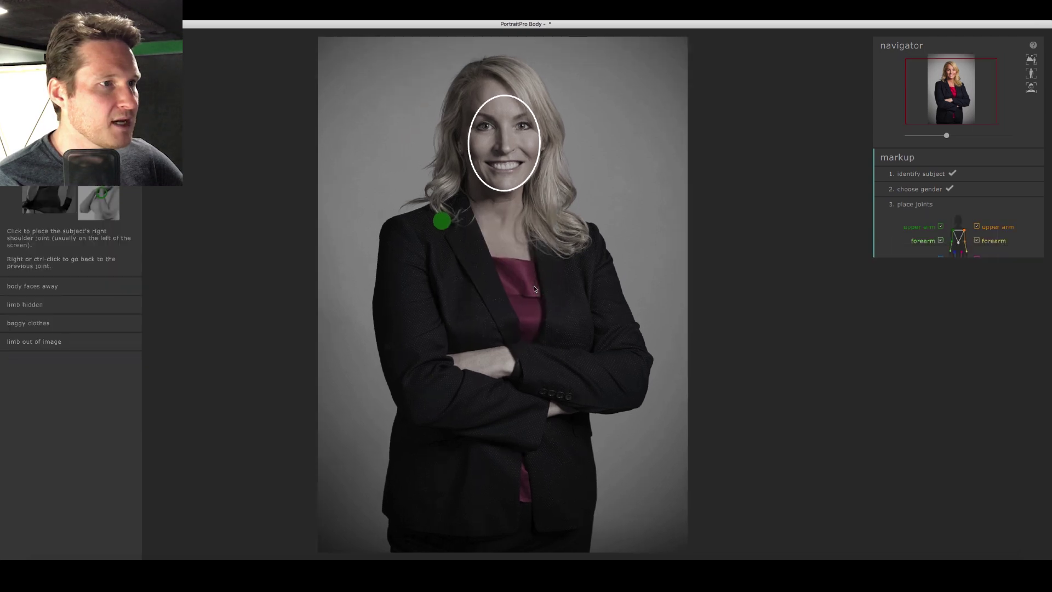
- Place the shoulder, elbow and wrist joints of the subject's right arm and left arm, following the crossed arms
left_click(394, 220)
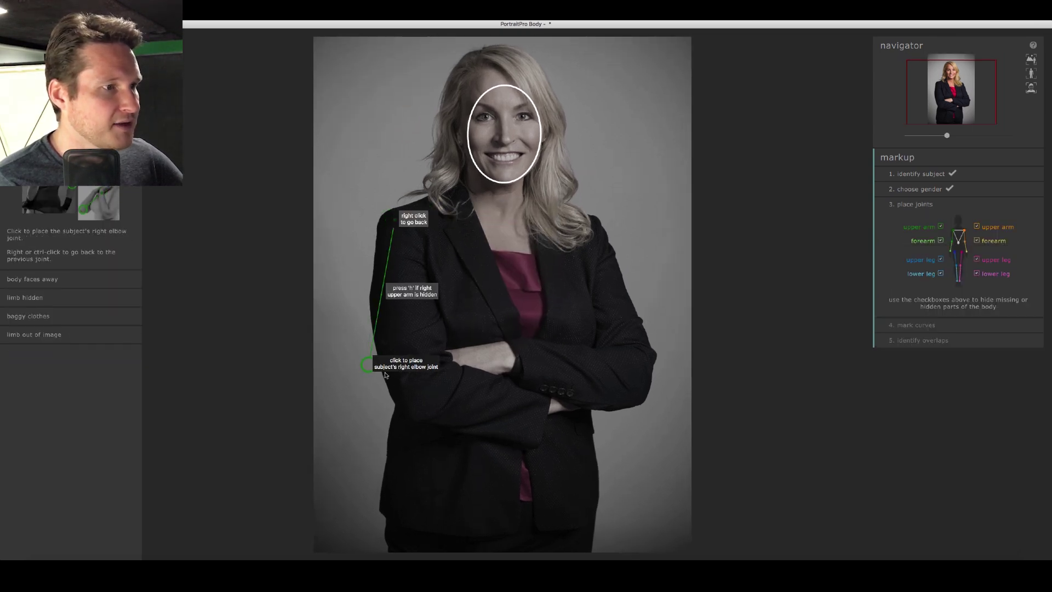
left_click(414, 402)
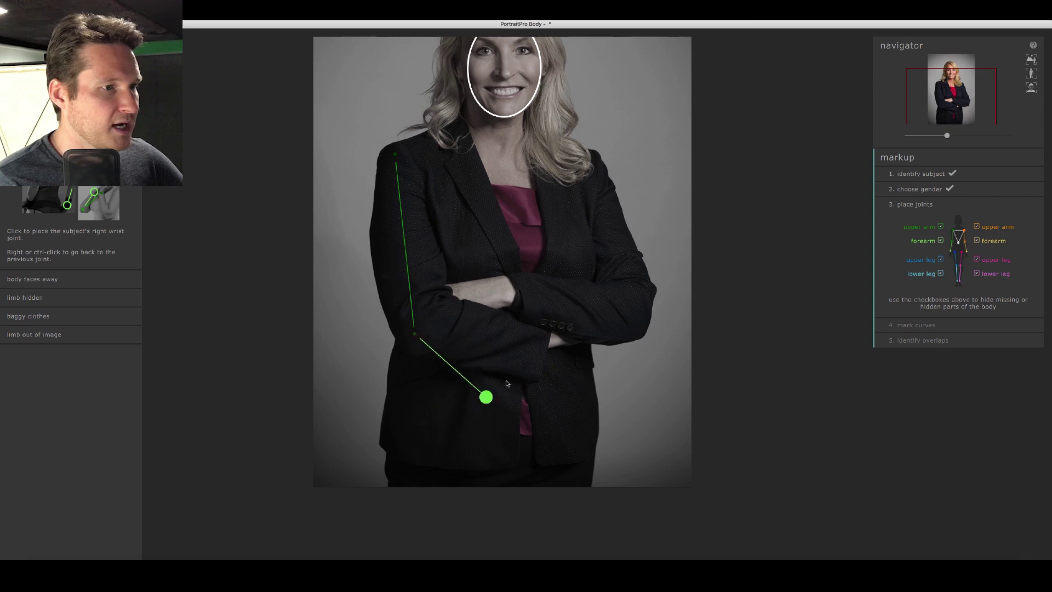
left_click(584, 331)
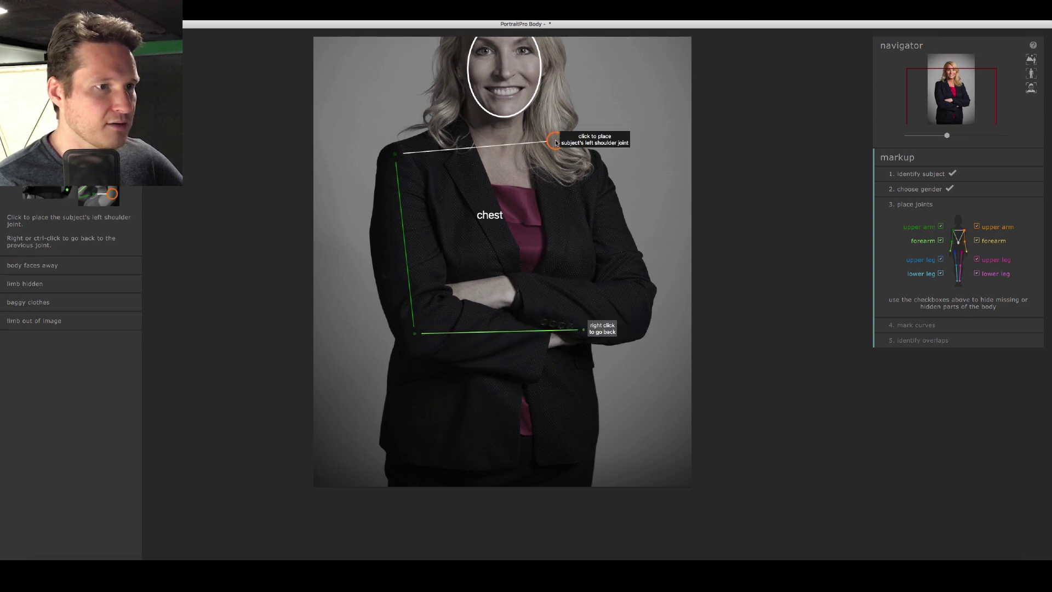
left_click(589, 167)
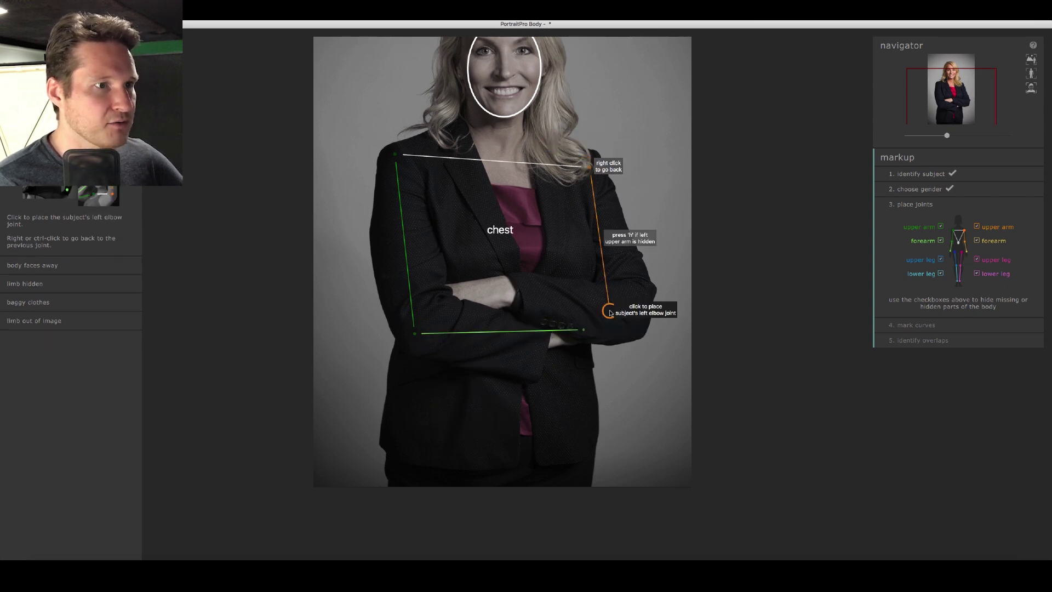
left_click(638, 319)
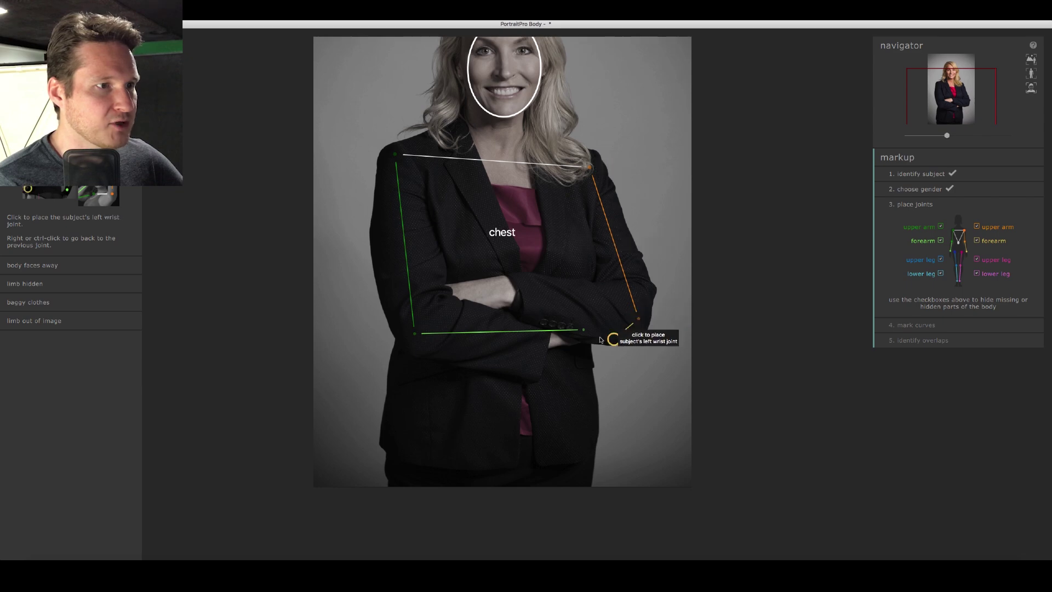
left_click(506, 292)
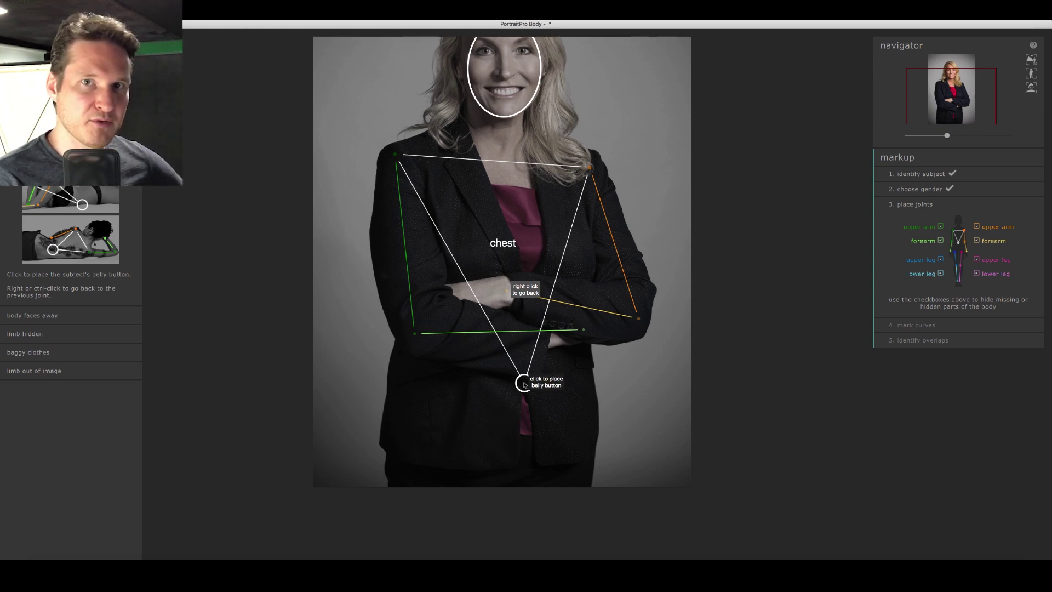
- Place the belly button and both hip joints on the body, and the knee and ankle joints below the photo's lower edge
left_click(523, 383)
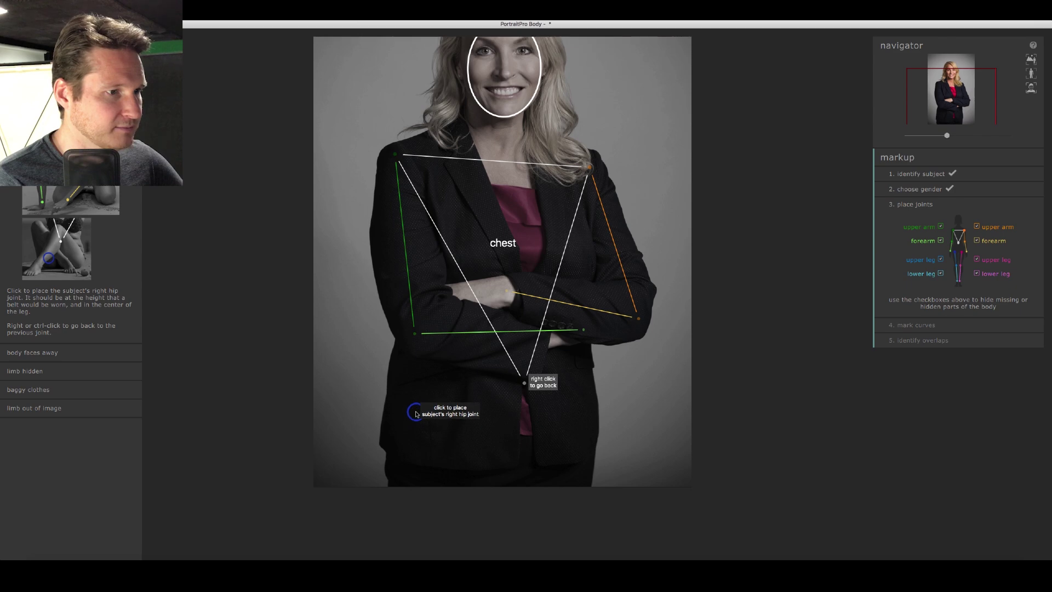
left_click(417, 412)
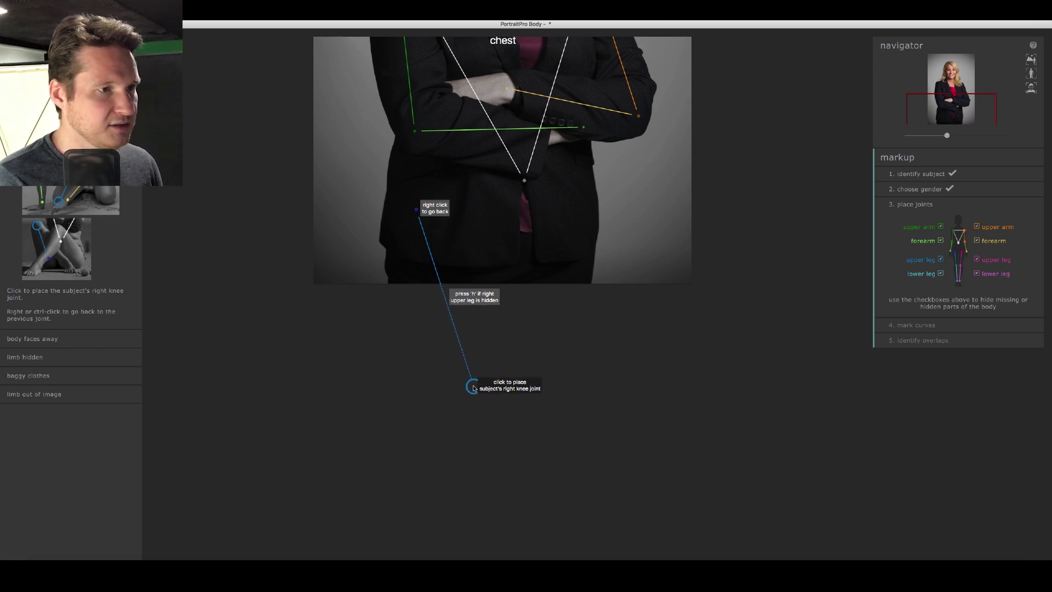
left_click(473, 387)
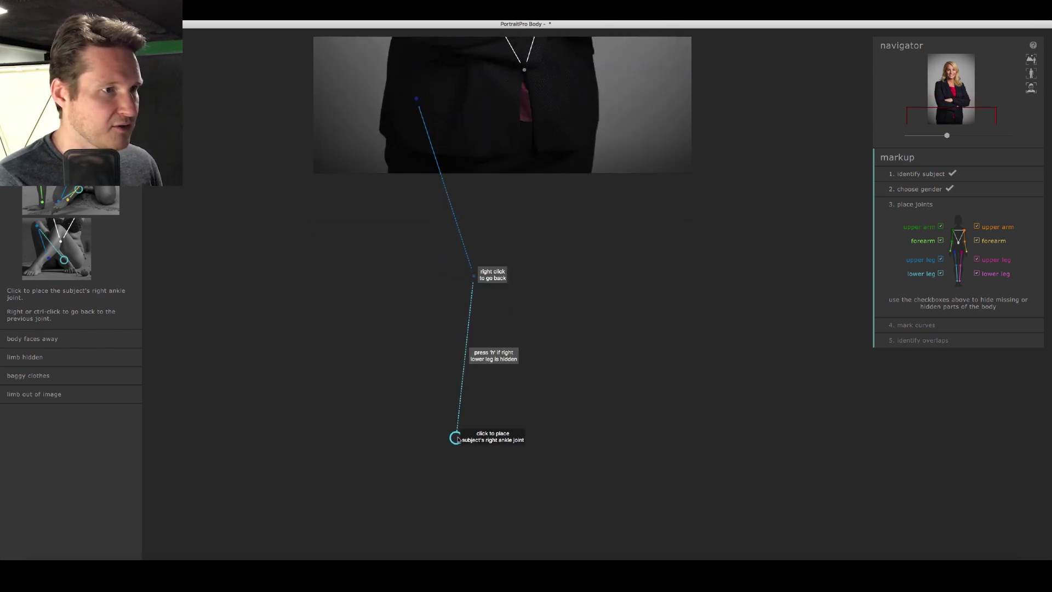
left_click(470, 439)
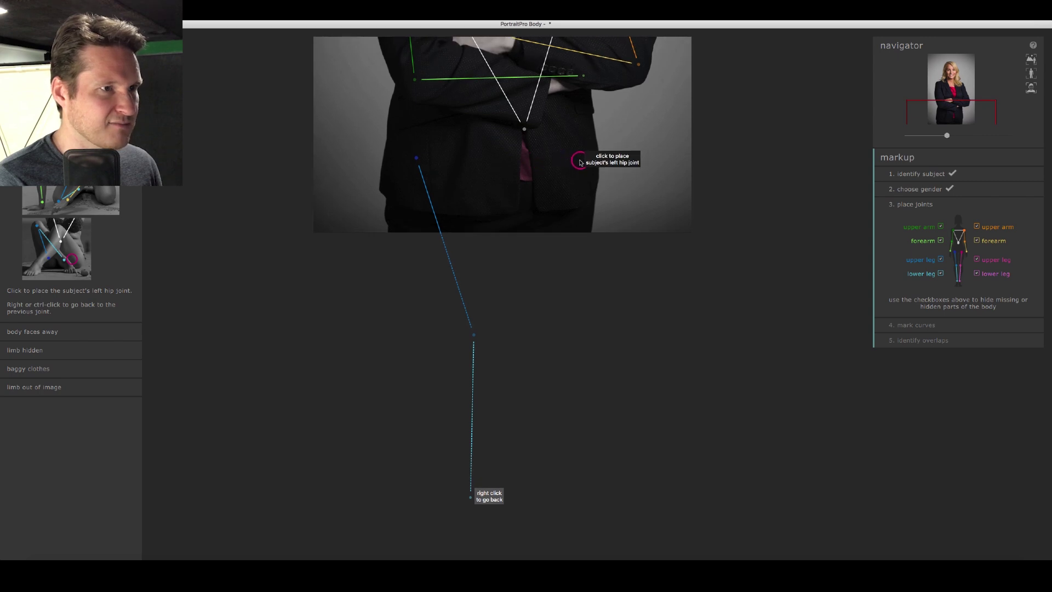
left_click(582, 160)
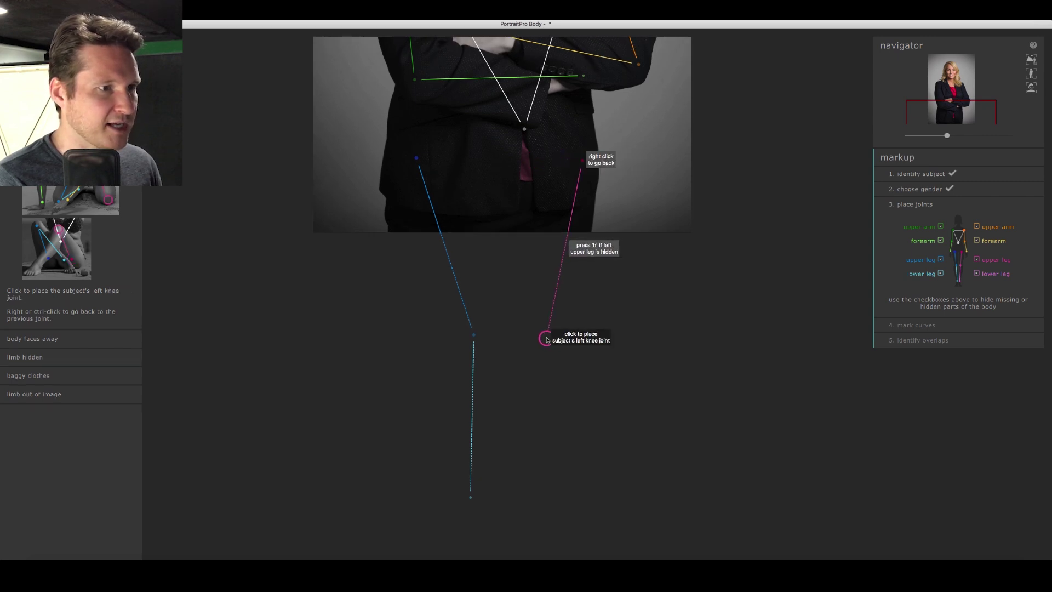
left_click(551, 340)
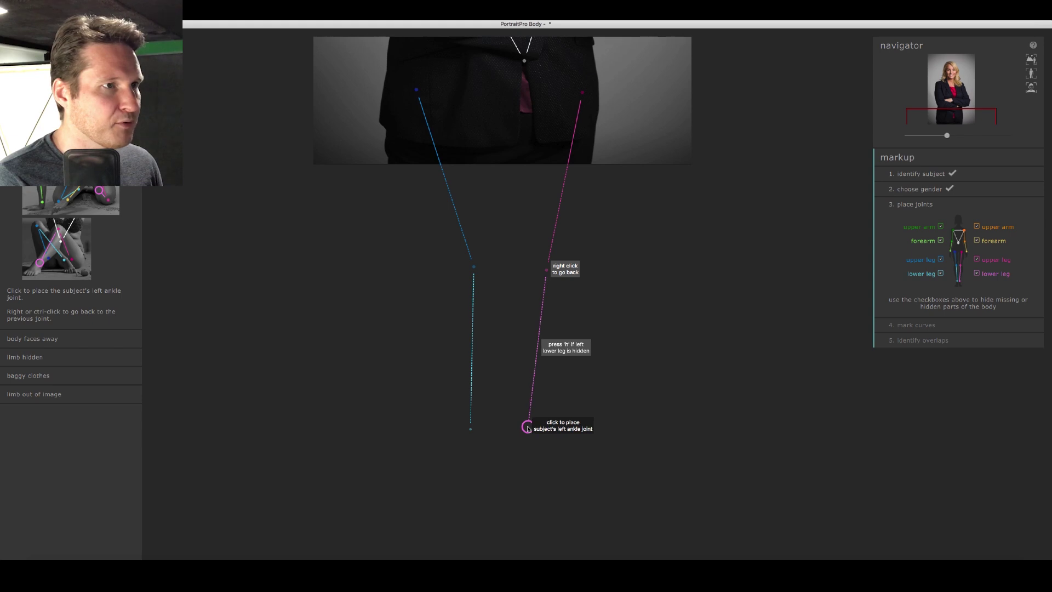
left_click(525, 427)
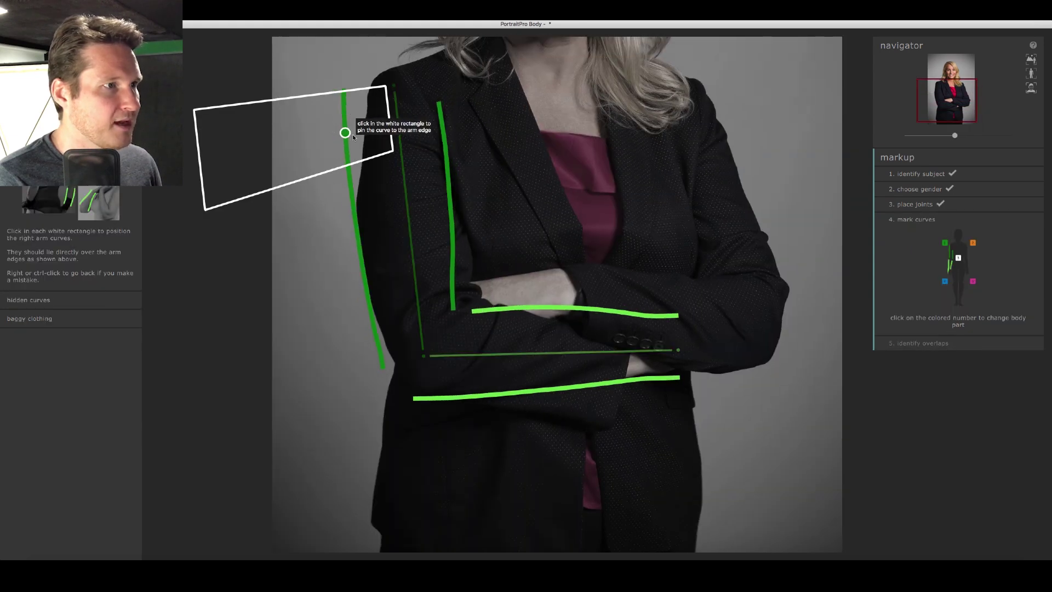
- Pin the right arm's outer curves along the outside of the upper arm and the underside of the forearm, three points each
left_click(362, 140)
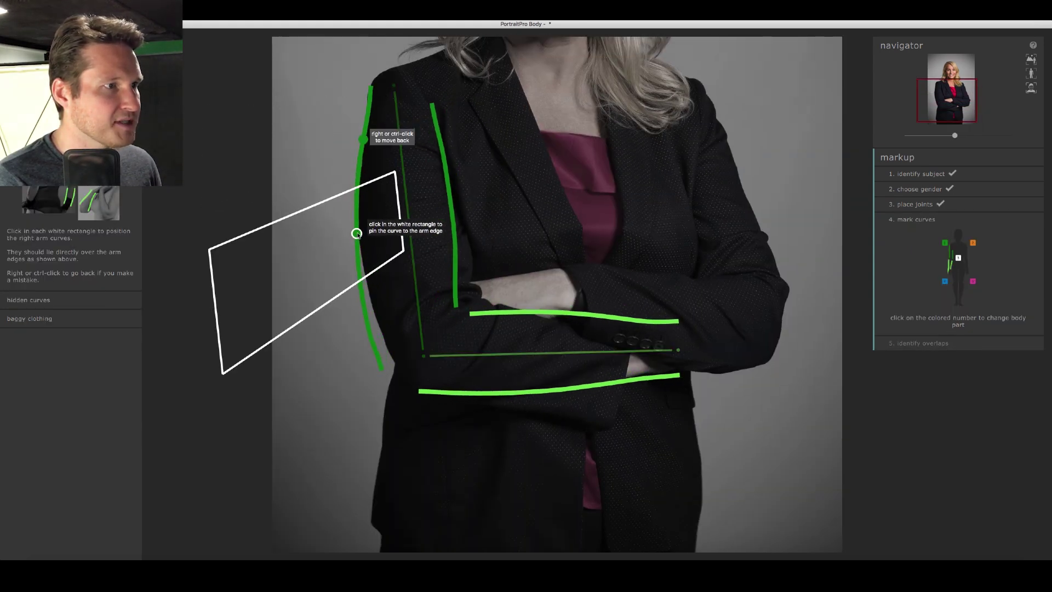
left_click(359, 233)
left_click(381, 336)
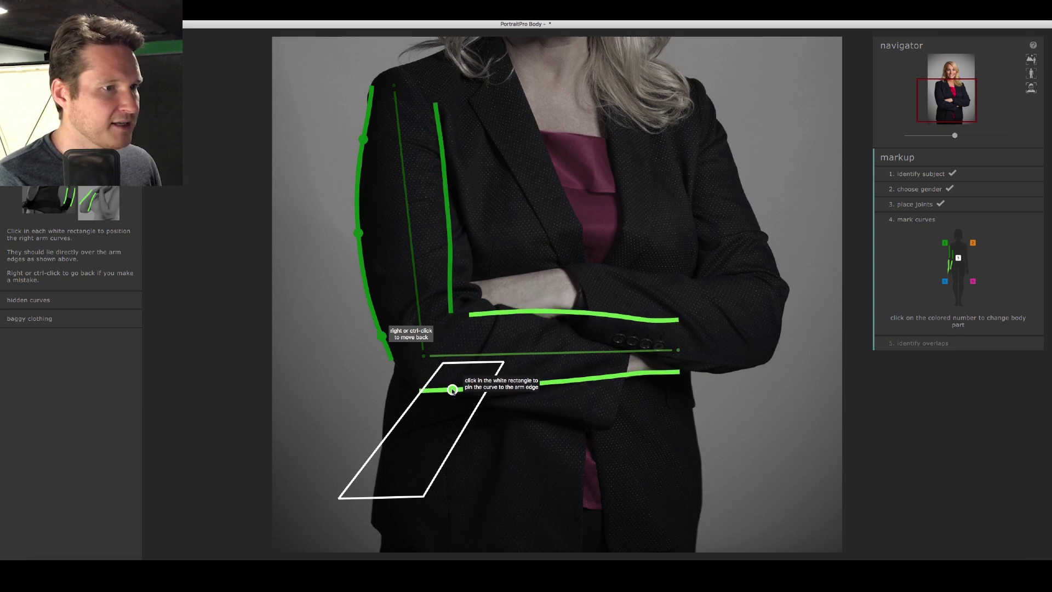
left_click(452, 388)
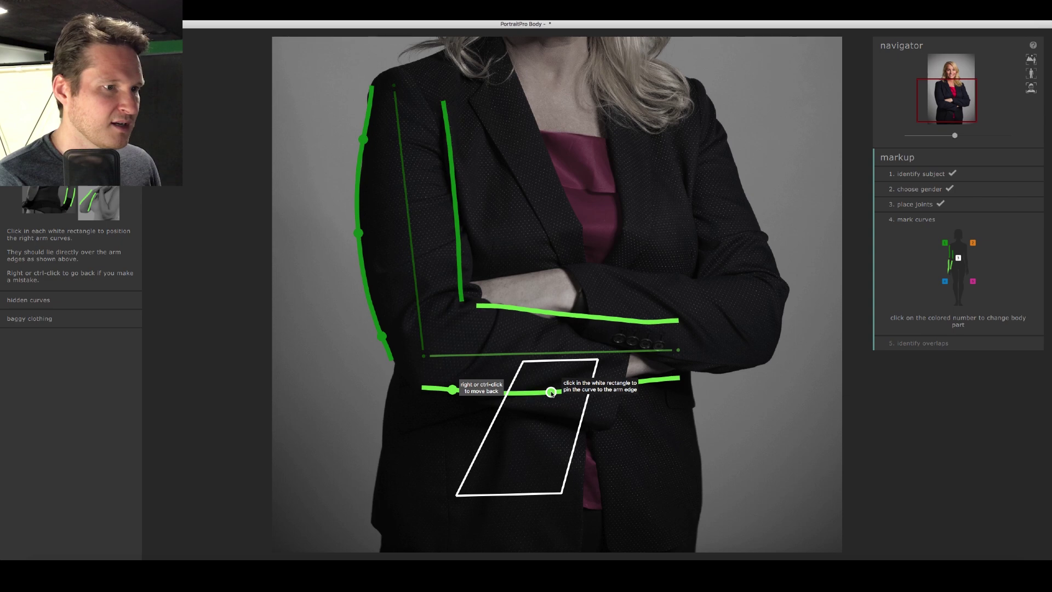
left_click(551, 392)
left_click(648, 377)
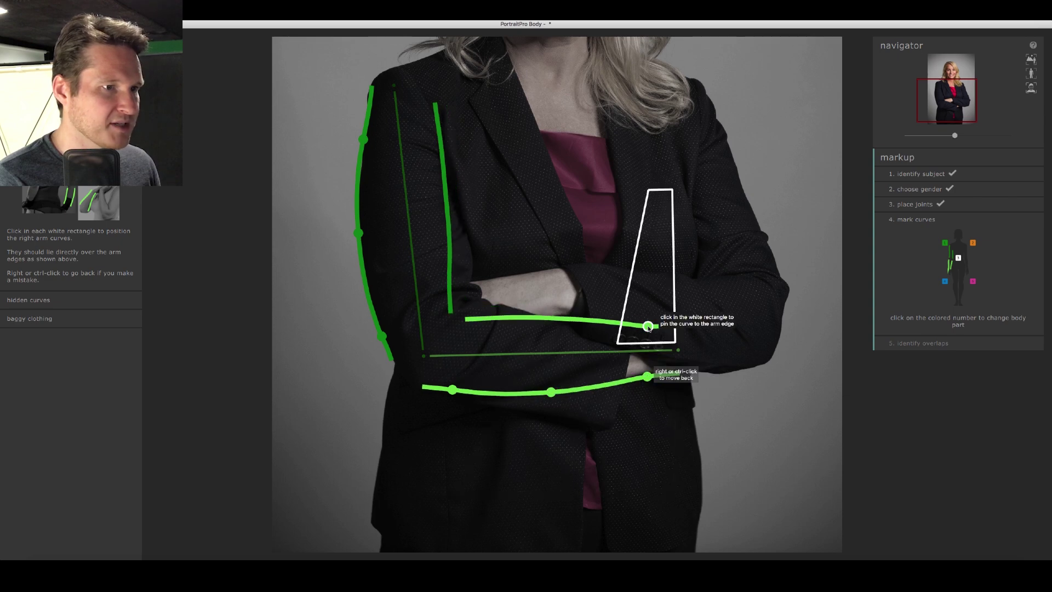
- Pin the right arm's inner curves along the top of the forearm and the inside of the upper arm
left_click(645, 335)
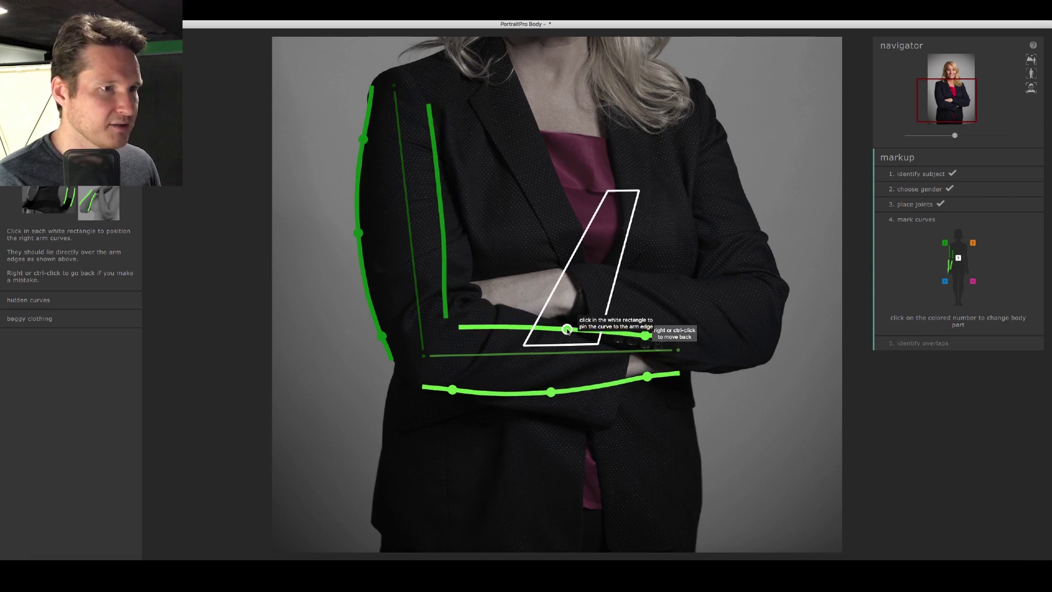
left_click(562, 325)
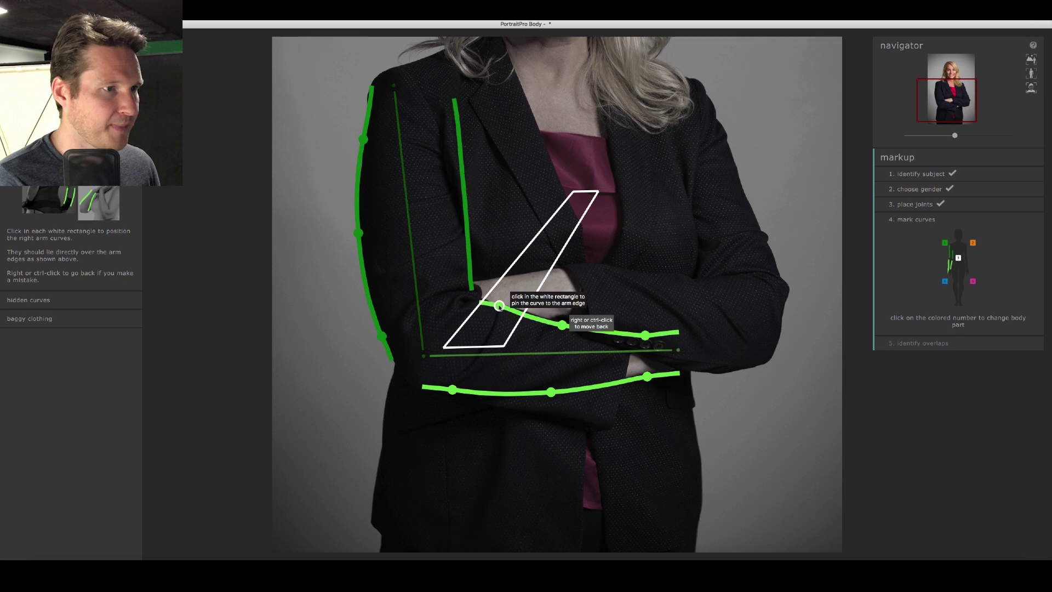
left_click(499, 306)
left_click(468, 262)
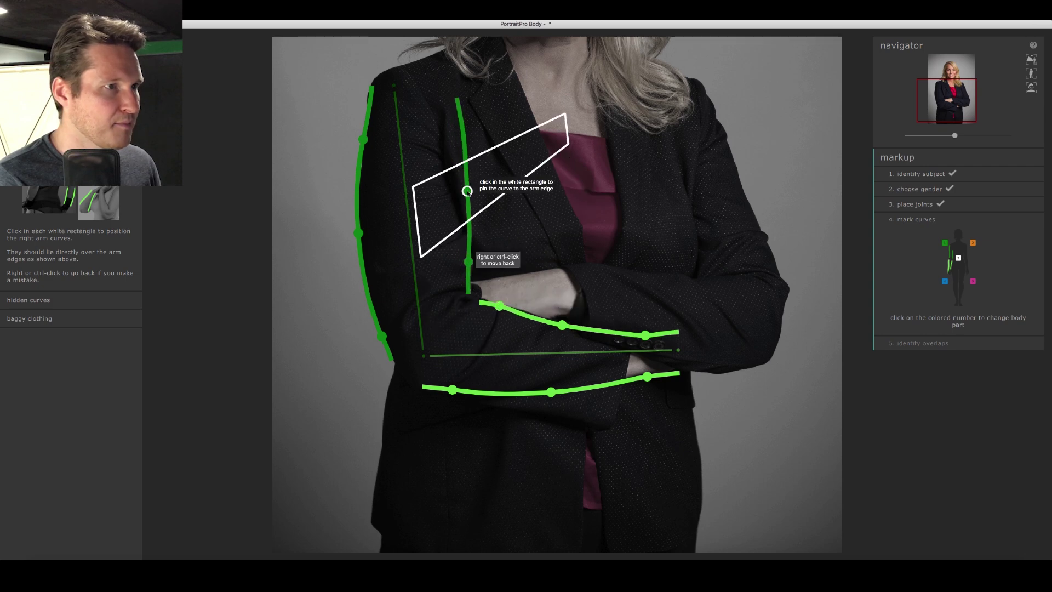
left_click(453, 190)
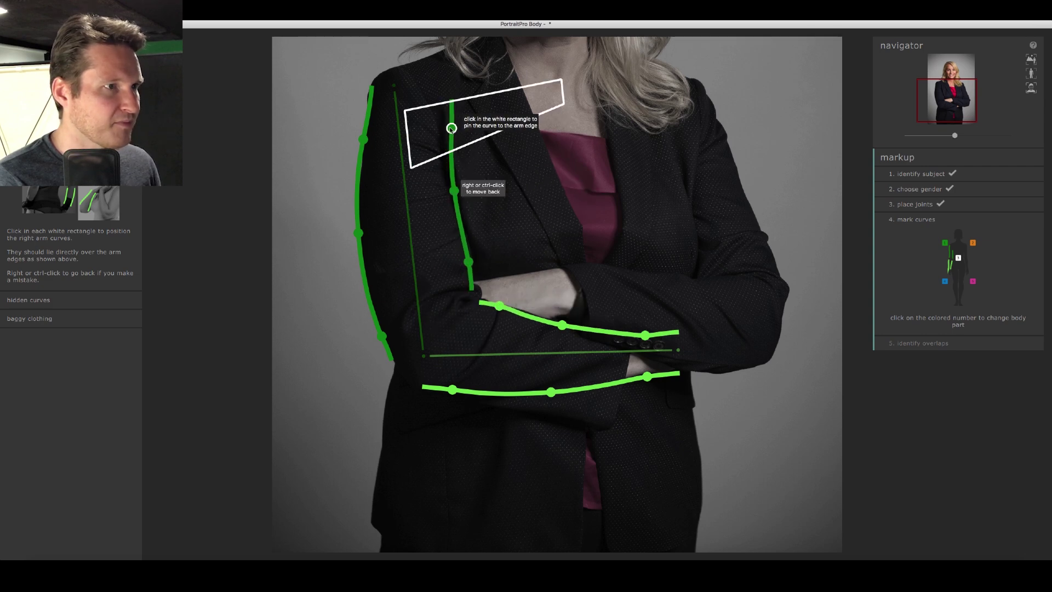
left_click(450, 127)
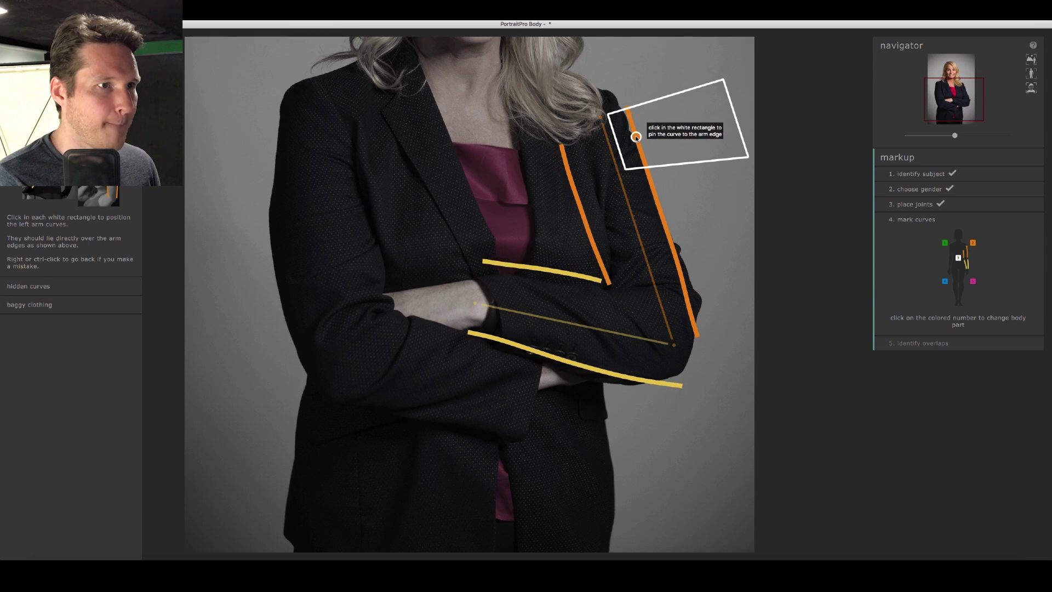
- Pin the left arm's outer curves along the outside of the upper arm and the lower edge of the forearm
left_click(635, 136)
left_click(671, 234)
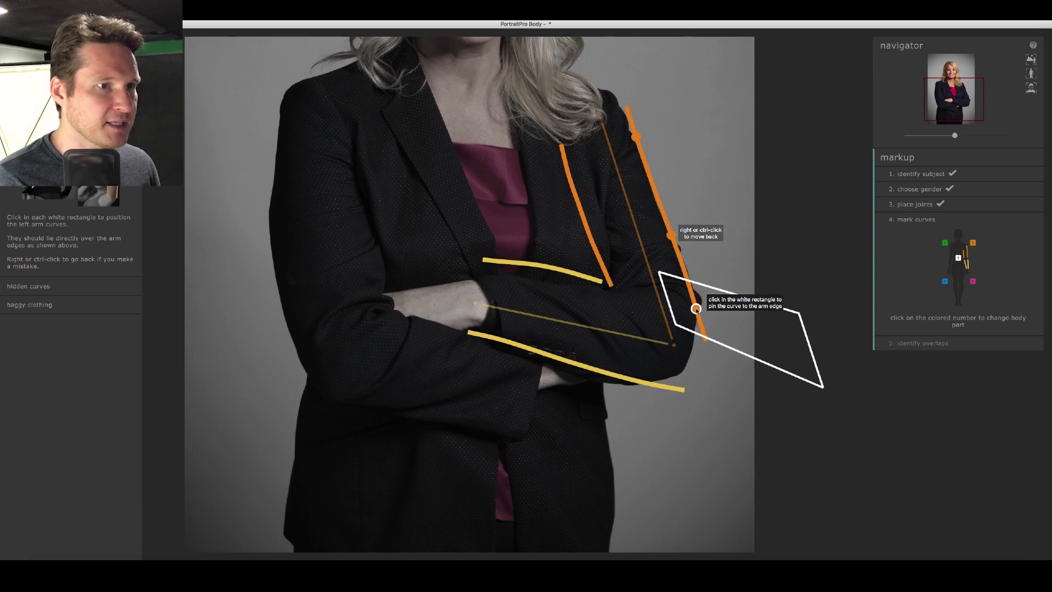
left_click(699, 307)
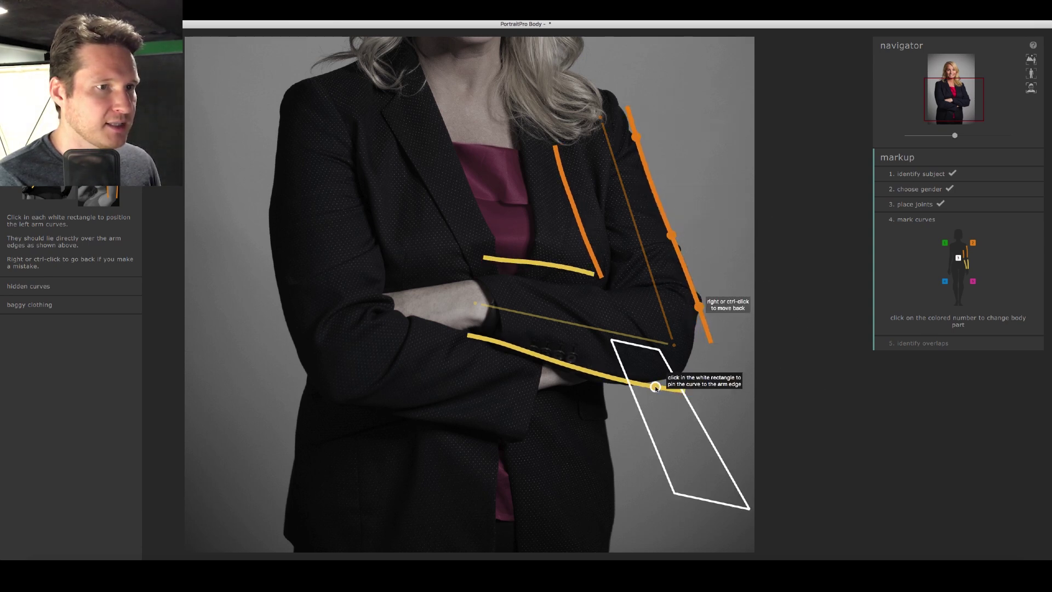
left_click(658, 381)
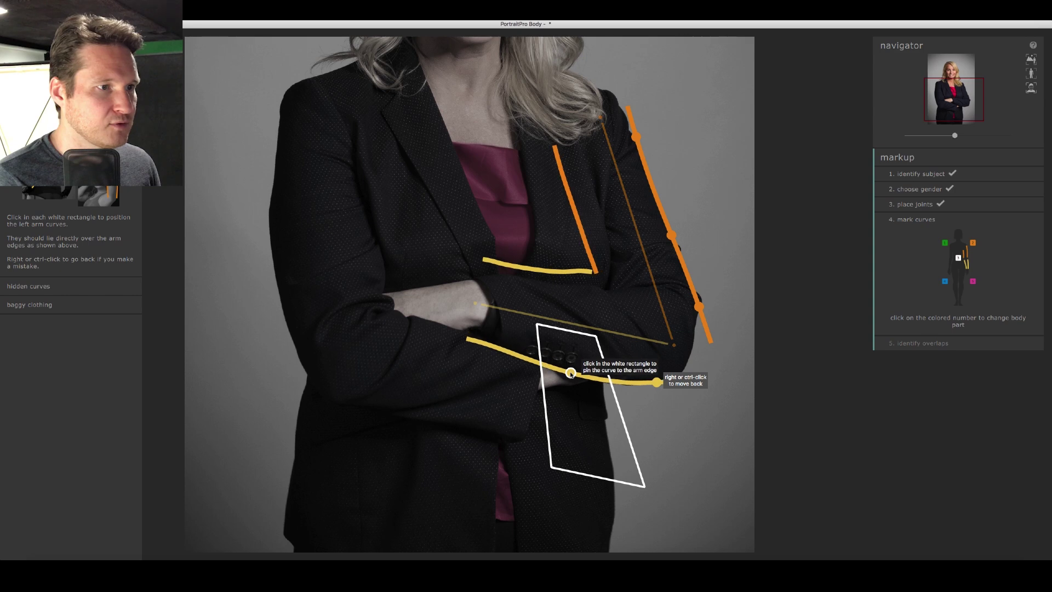
left_click(571, 368)
left_click(495, 344)
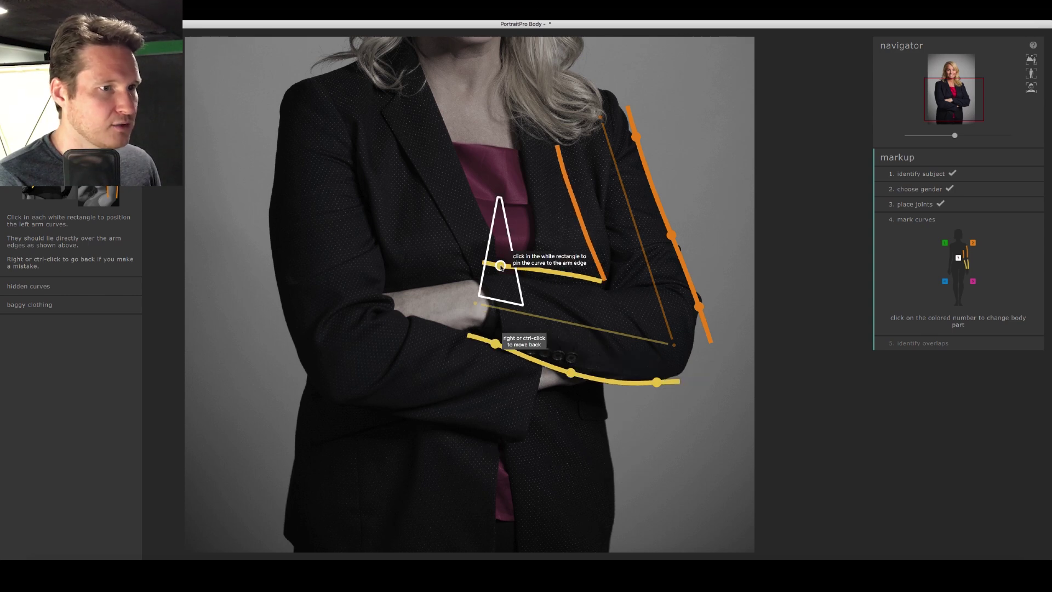
- Pin the left arm's inner curves along the upper edge of the forearm and the inside of the upper arm
left_click(501, 271)
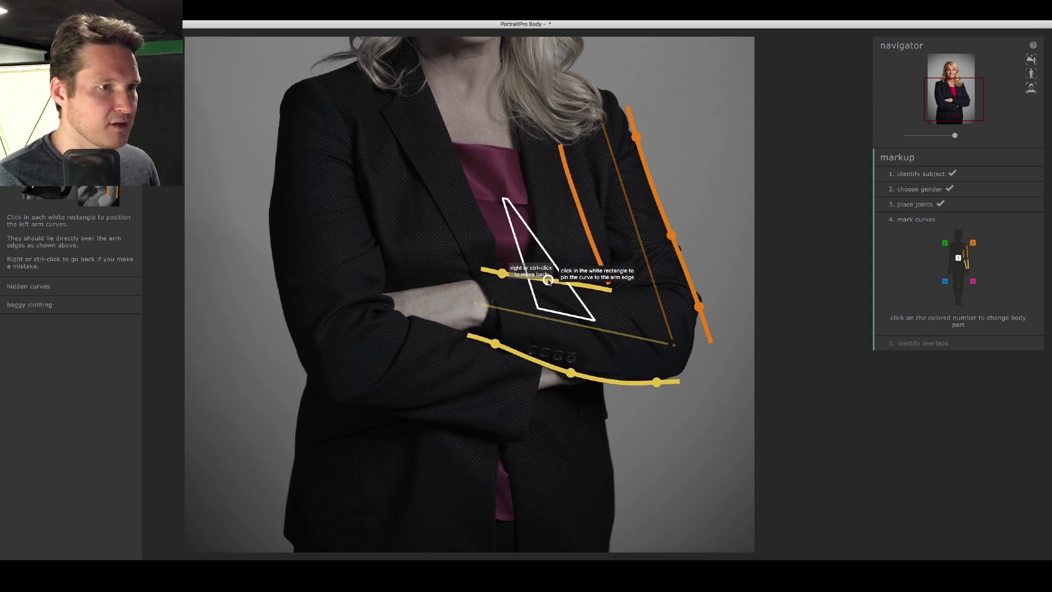
left_click(548, 280)
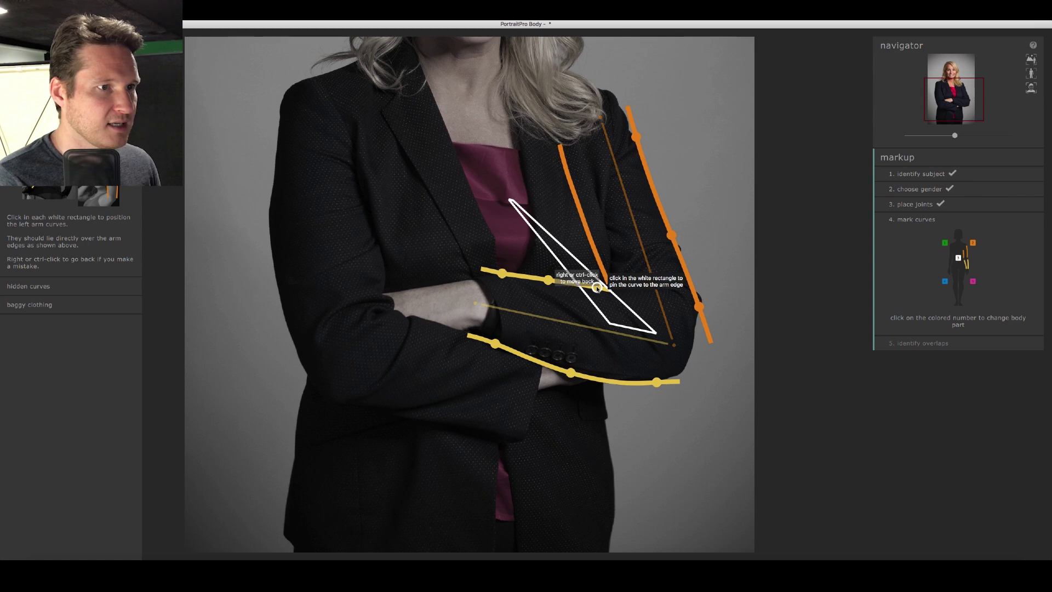
left_click(597, 285)
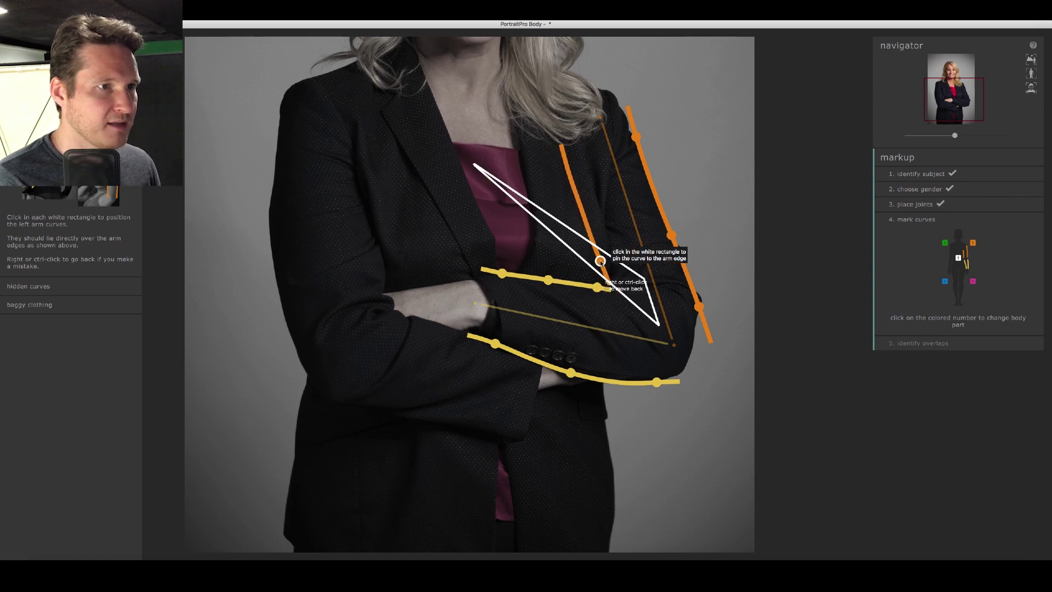
left_click(601, 261)
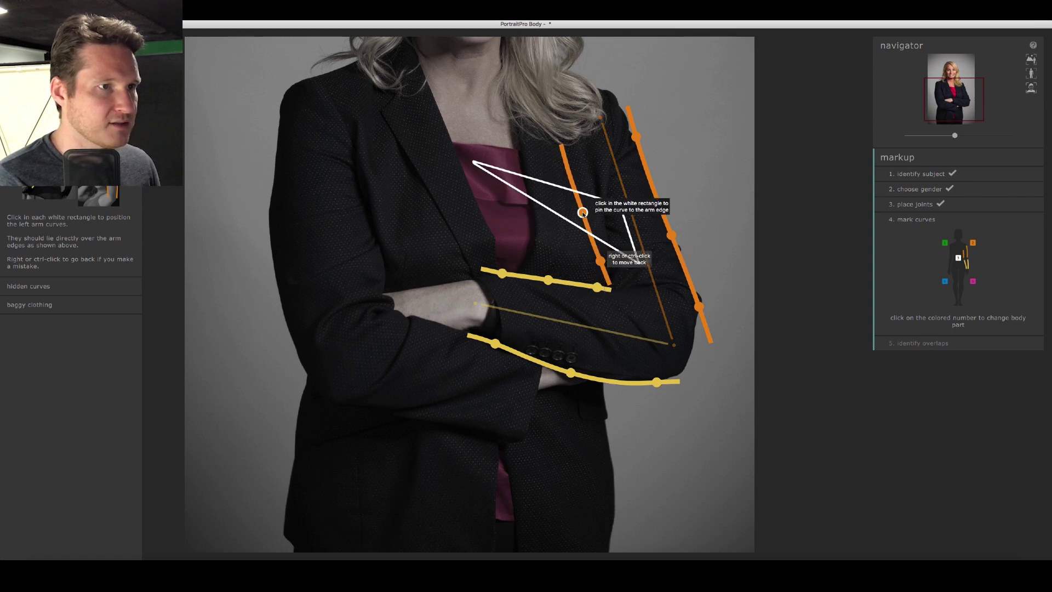
left_click(582, 213)
left_click(565, 164)
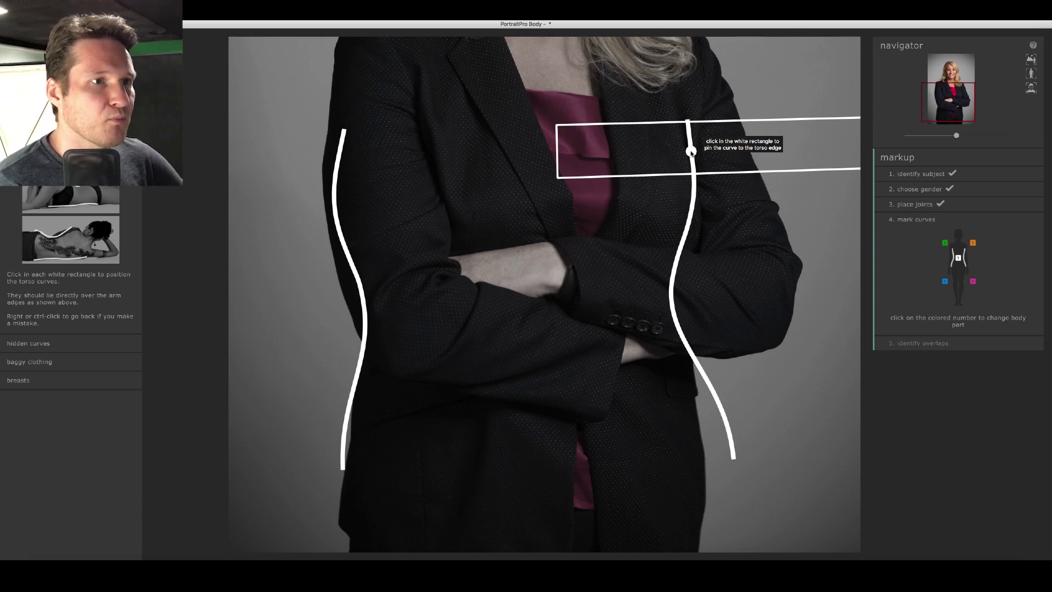
- Pin the torso curve on the subject's left side with five points, from the chest down past the waist to the hip
left_click(691, 151)
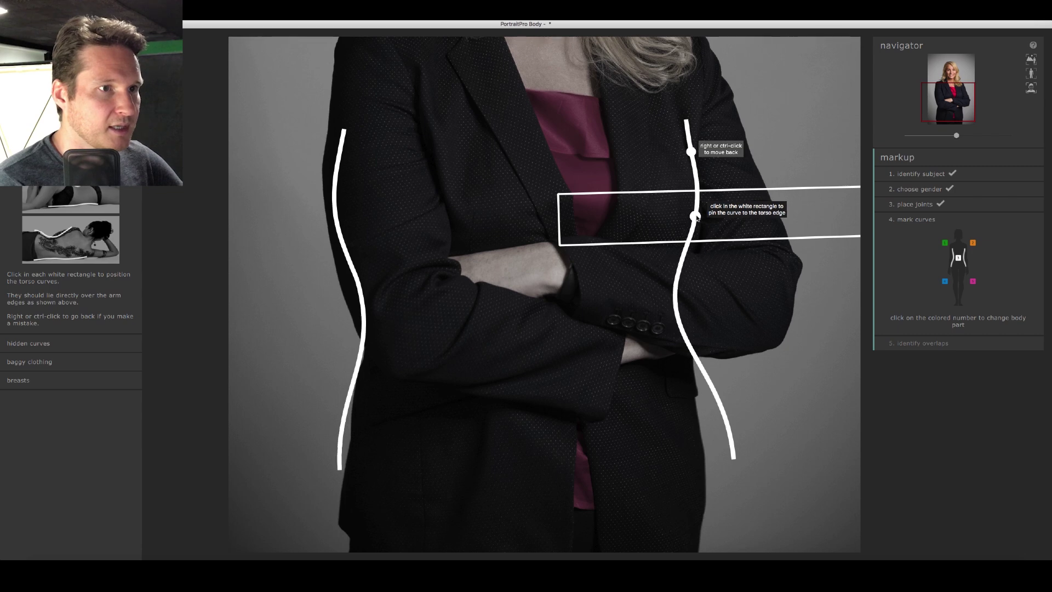
left_click(696, 216)
left_click(684, 293)
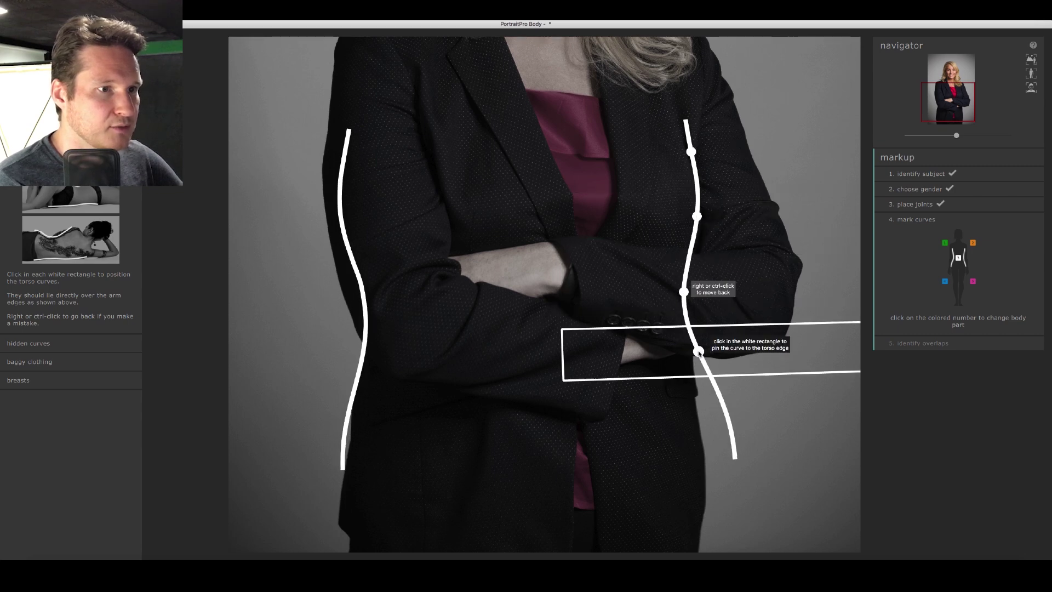
left_click(696, 360)
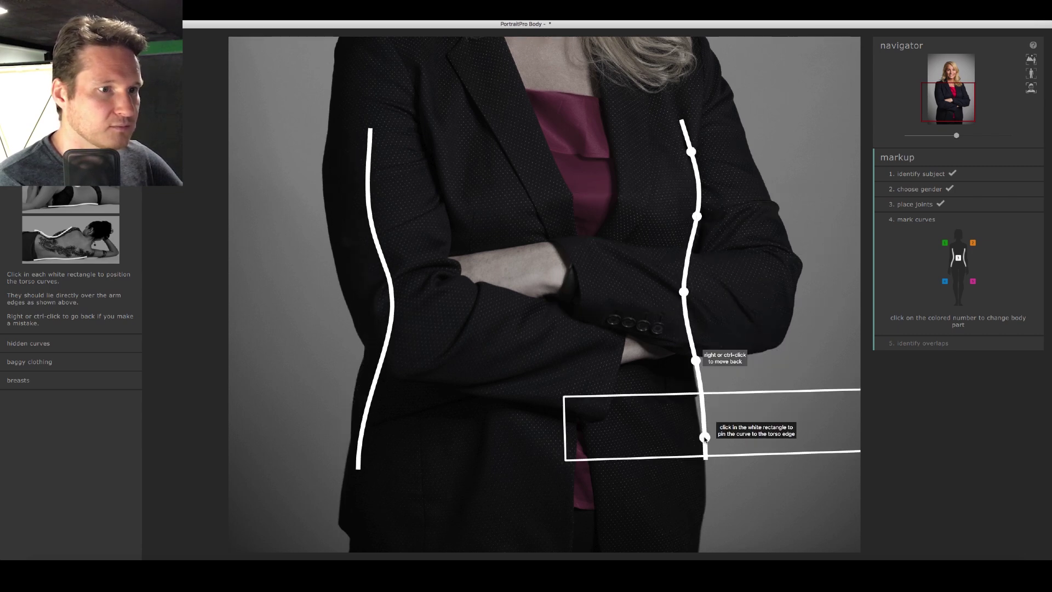
left_click(705, 437)
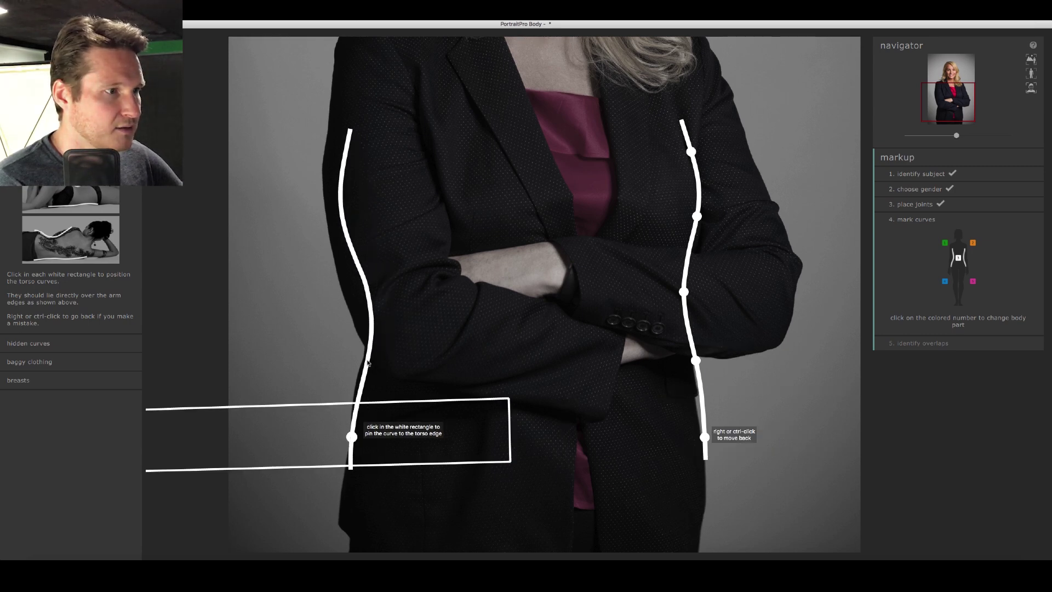
- Pin the torso curve on the subject's right side with five points, from the hip up past the waist to the chest
left_click(352, 437)
left_click(366, 360)
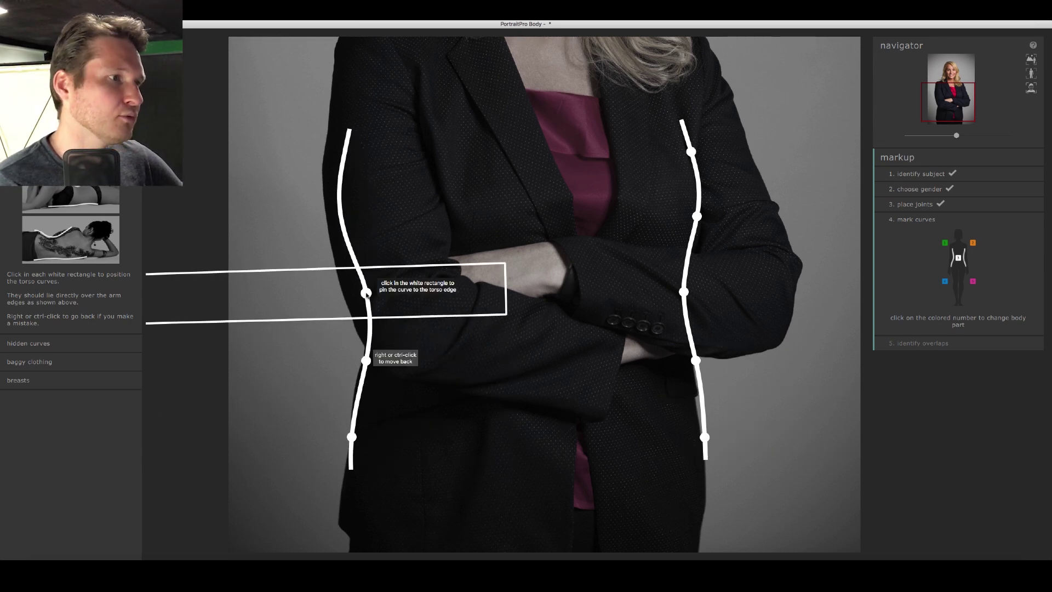
left_click(366, 293)
left_click(343, 225)
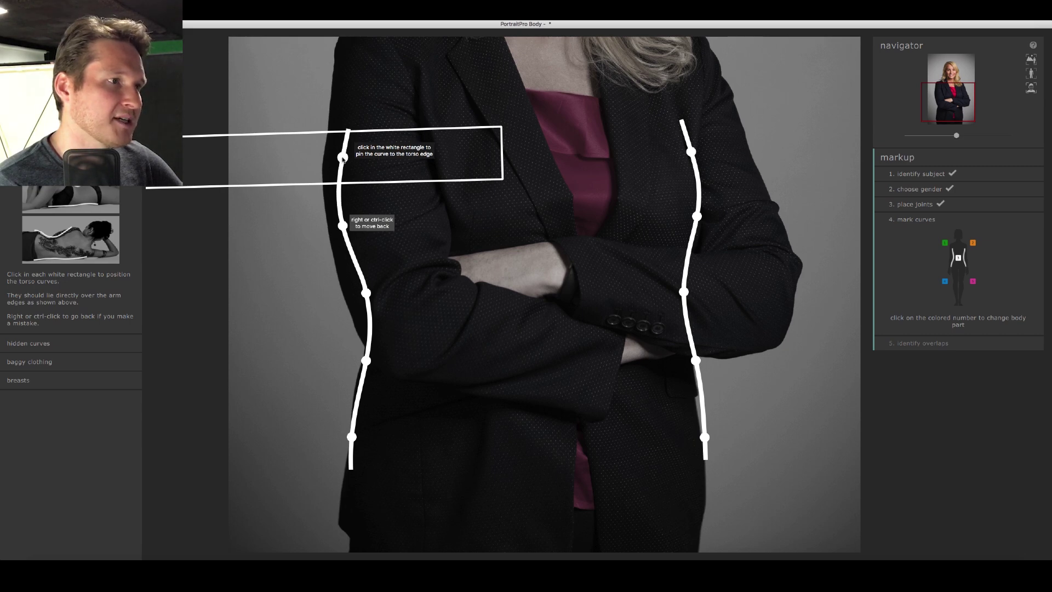
left_click(342, 158)
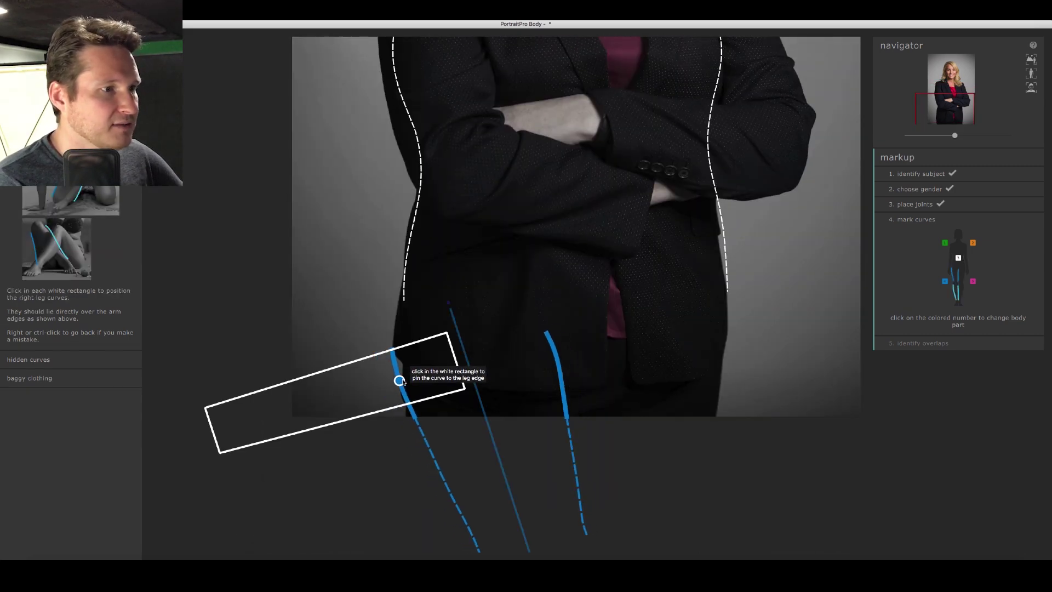
- Pin the right leg's outer and inner thigh curves and the left leg's inner thigh curve near the photo's lower edge
left_click(402, 380)
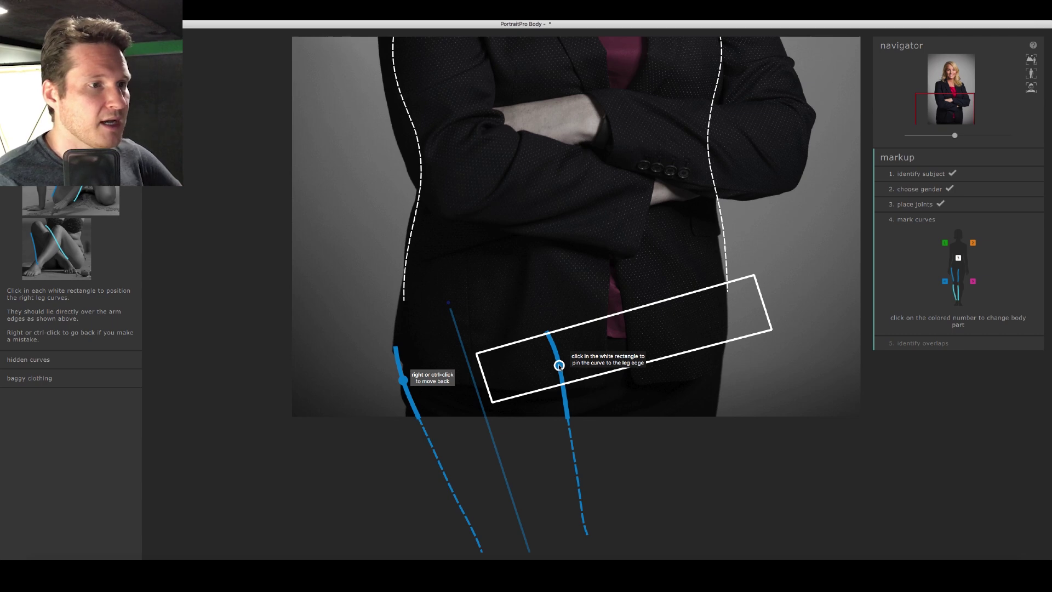
left_click(559, 366)
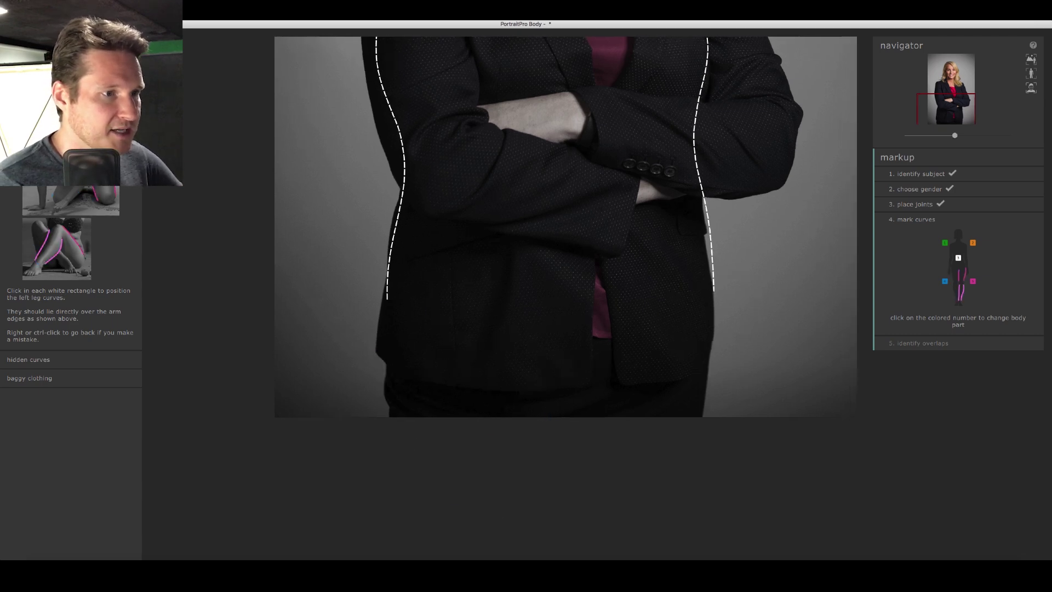
left_click(588, 379)
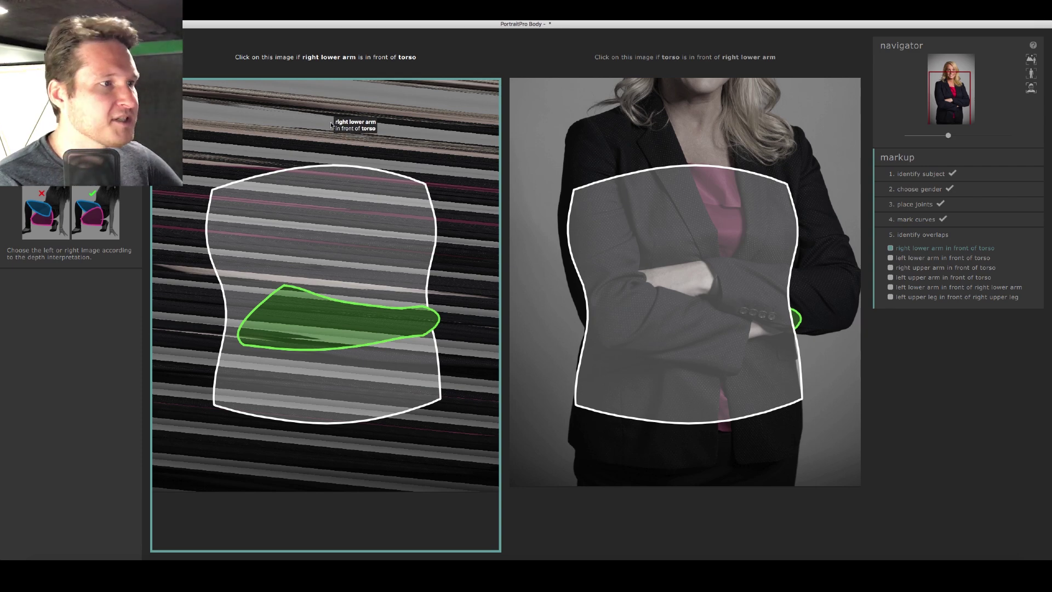
- Mark the right lower arm, the left lower arm and the right upper arm as lying in front of the torso
left_click(322, 239)
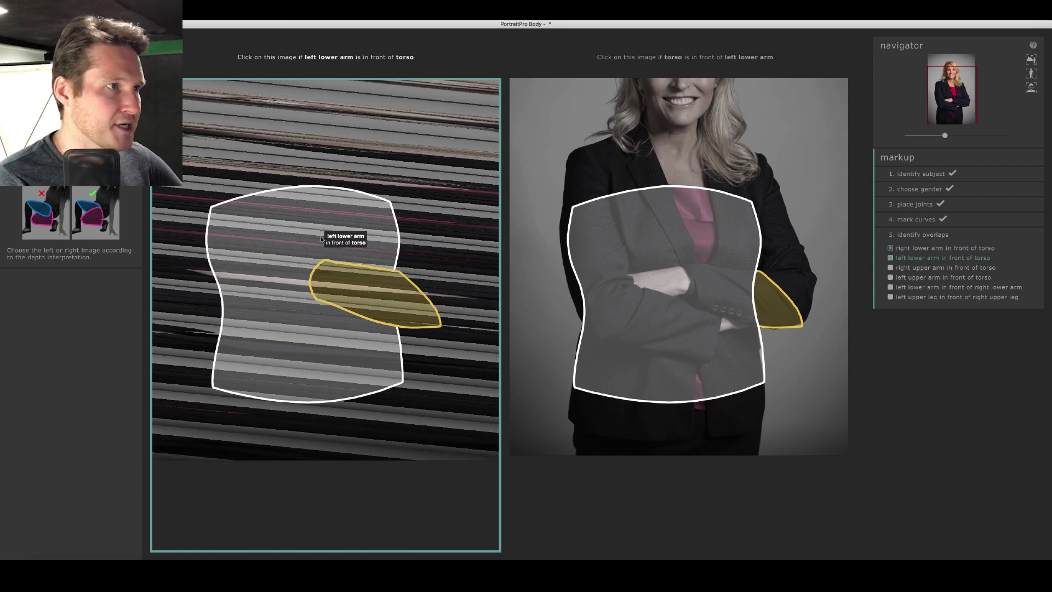
left_click(322, 239)
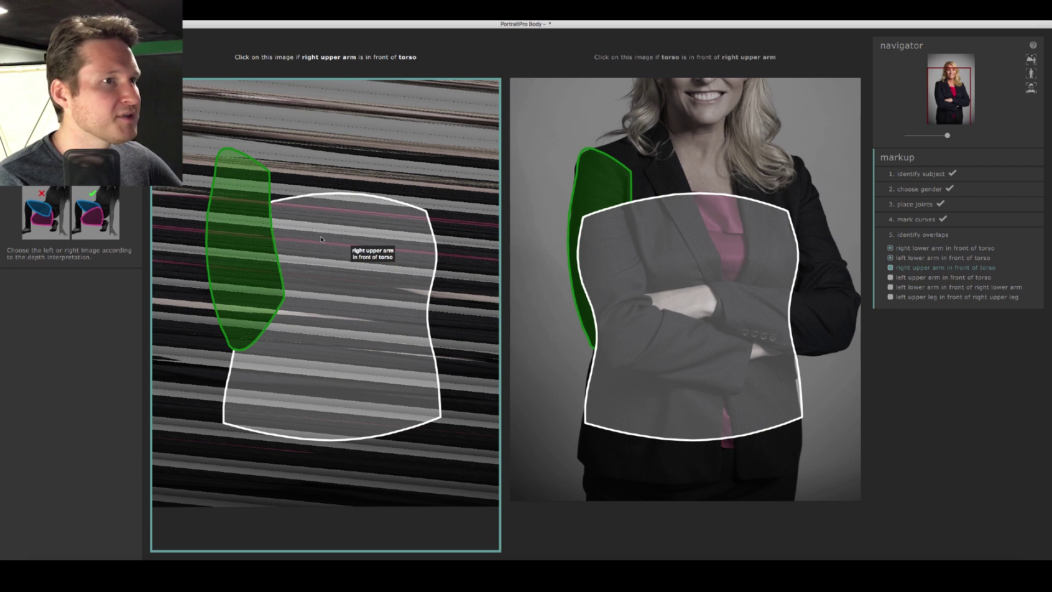
left_click(321, 238)
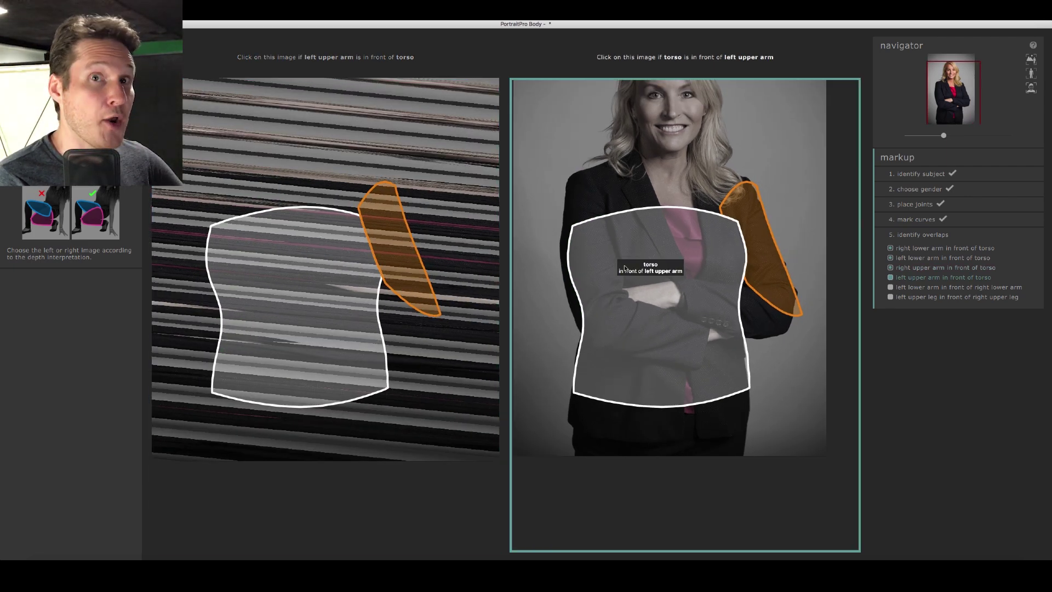
- Mark the torso in front of the left upper arm and the right lower arm in front of the left, and finish the markup
left_click(645, 267)
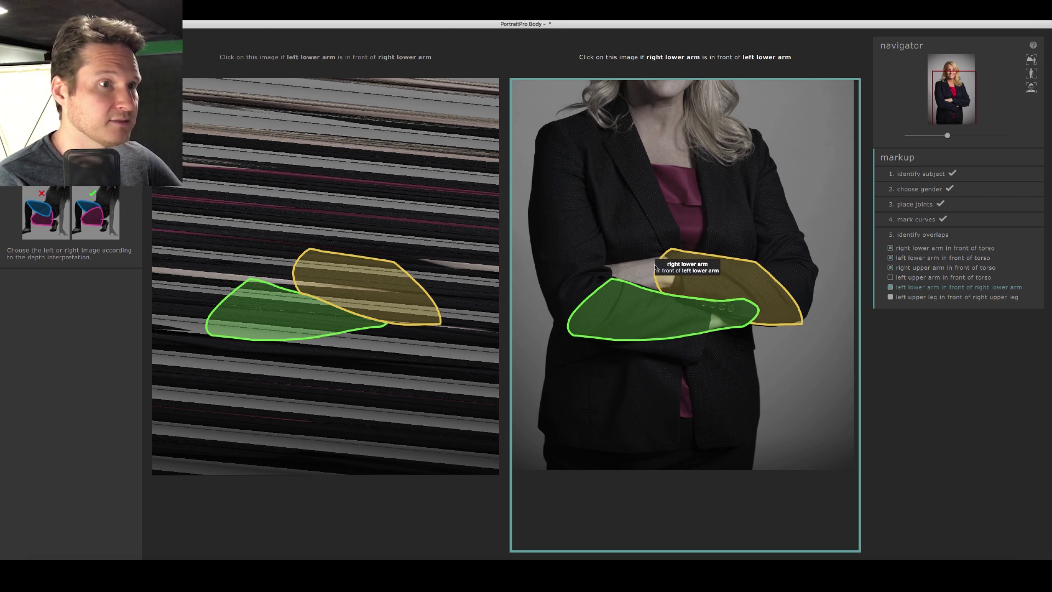
left_click(650, 267)
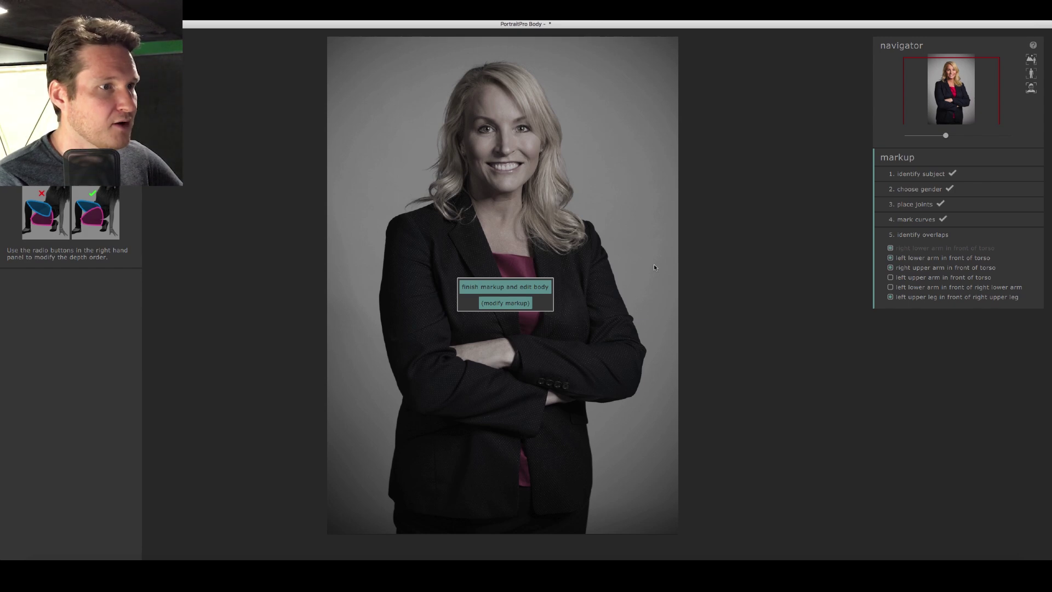
left_click(508, 287)
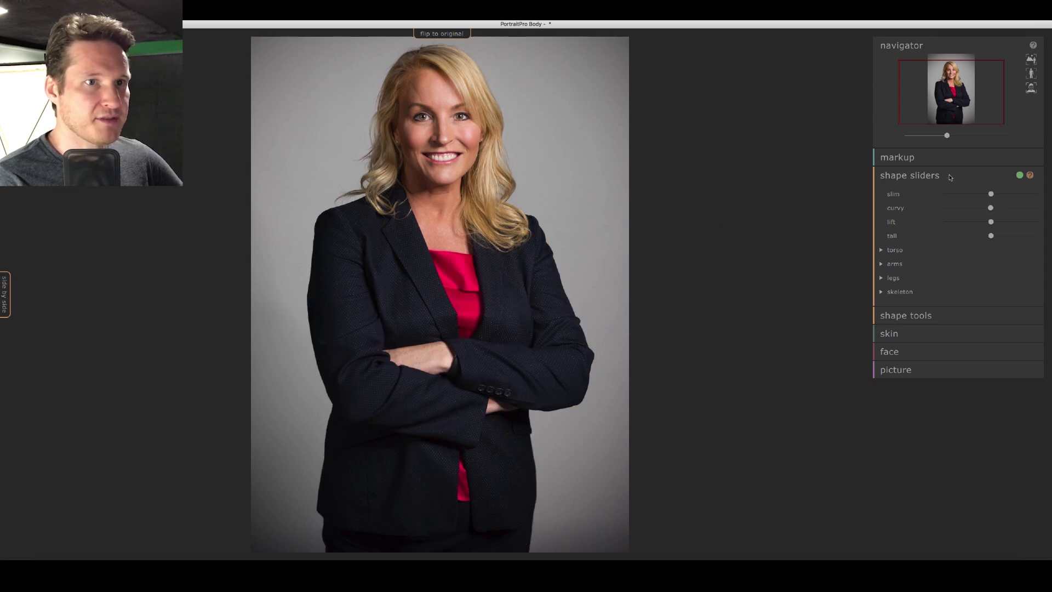
- Try stronger and weaker overall slimming of the body, ending close to the original shape
mouse_move(992, 193)
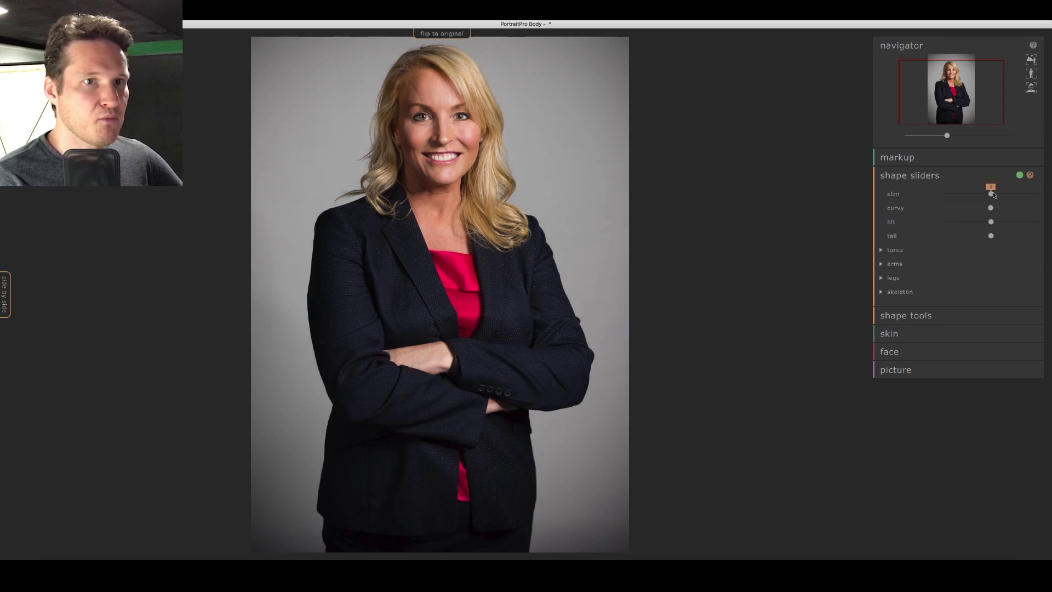
left_click_drag(991, 194, 1006, 194)
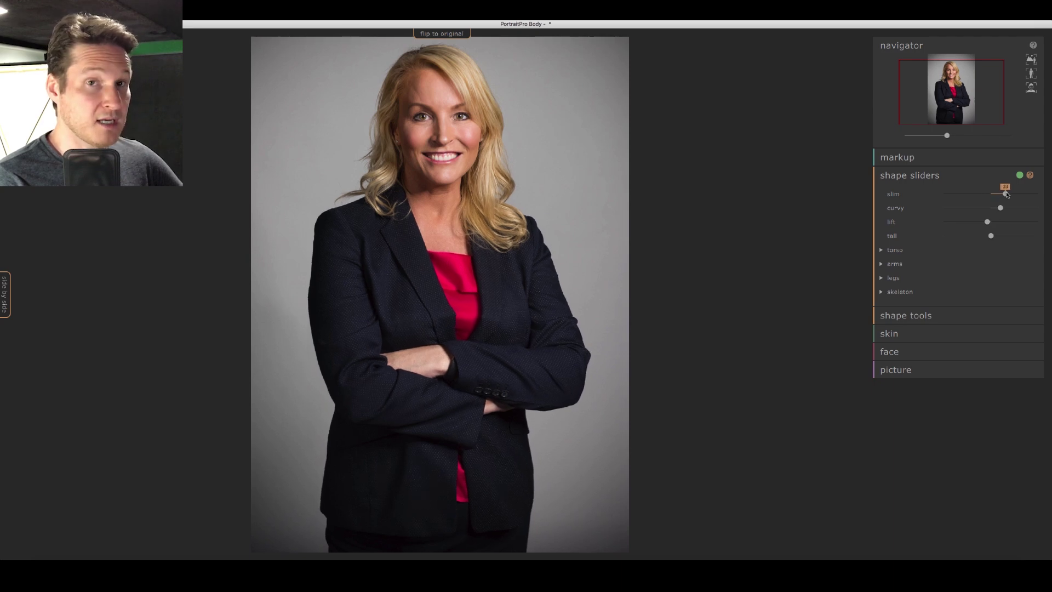
left_click_drag(1050, 193, 993, 196)
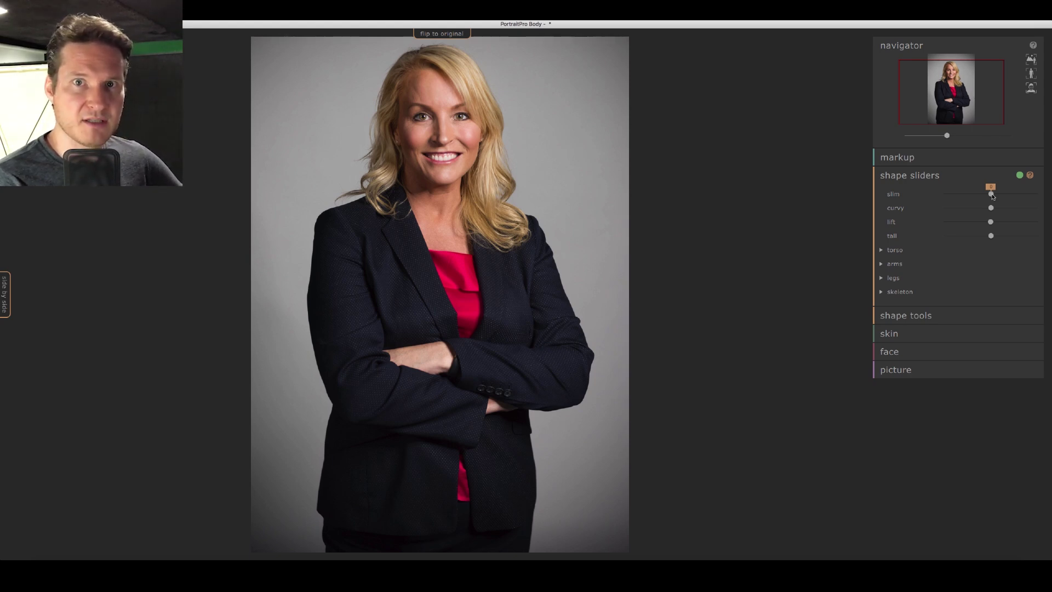
left_click_drag(993, 196, 1003, 196)
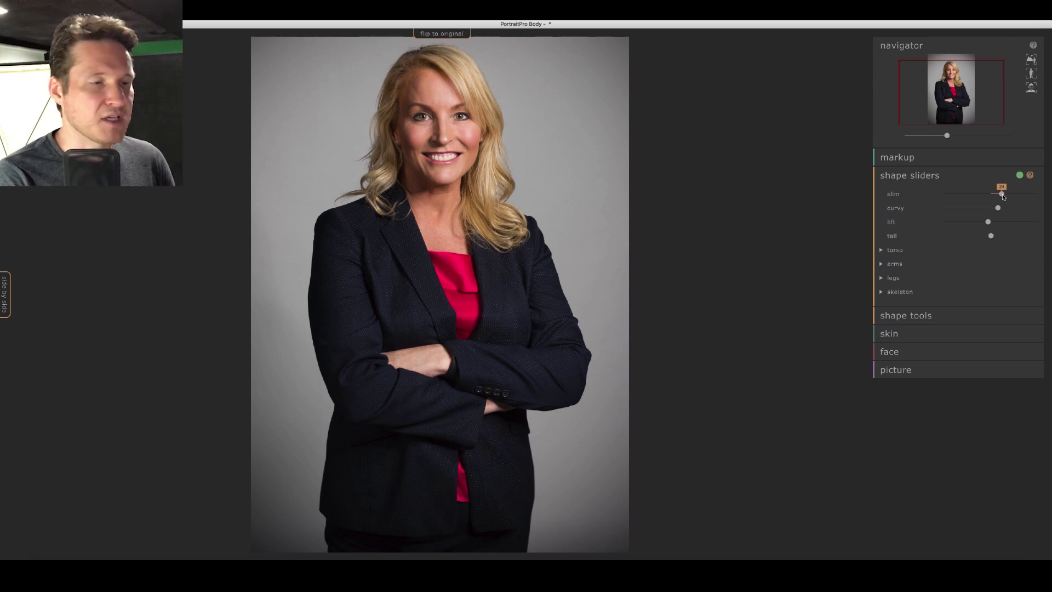
left_click_drag(1003, 196, 995, 196)
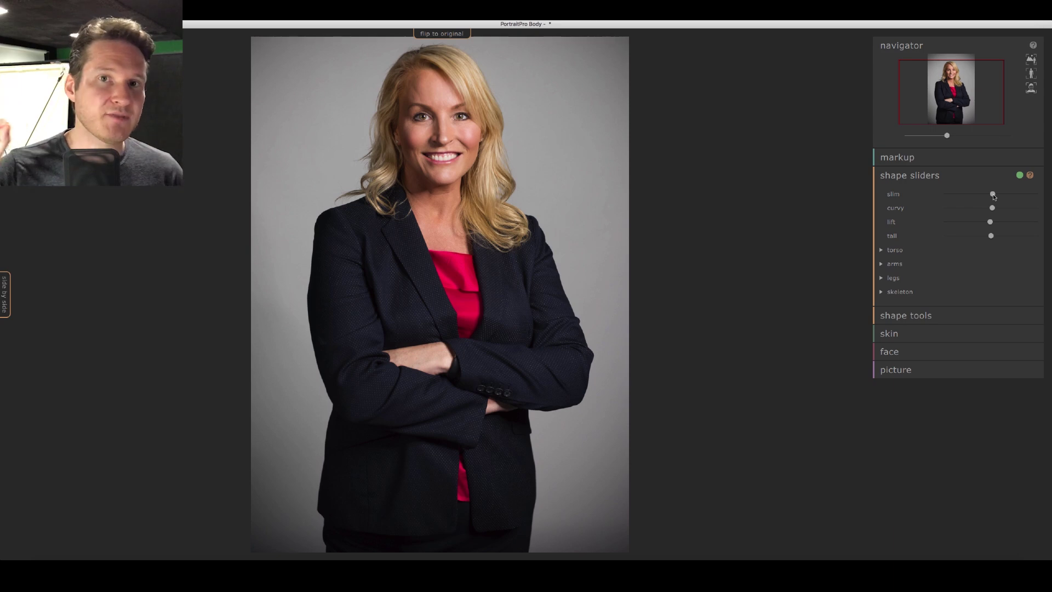
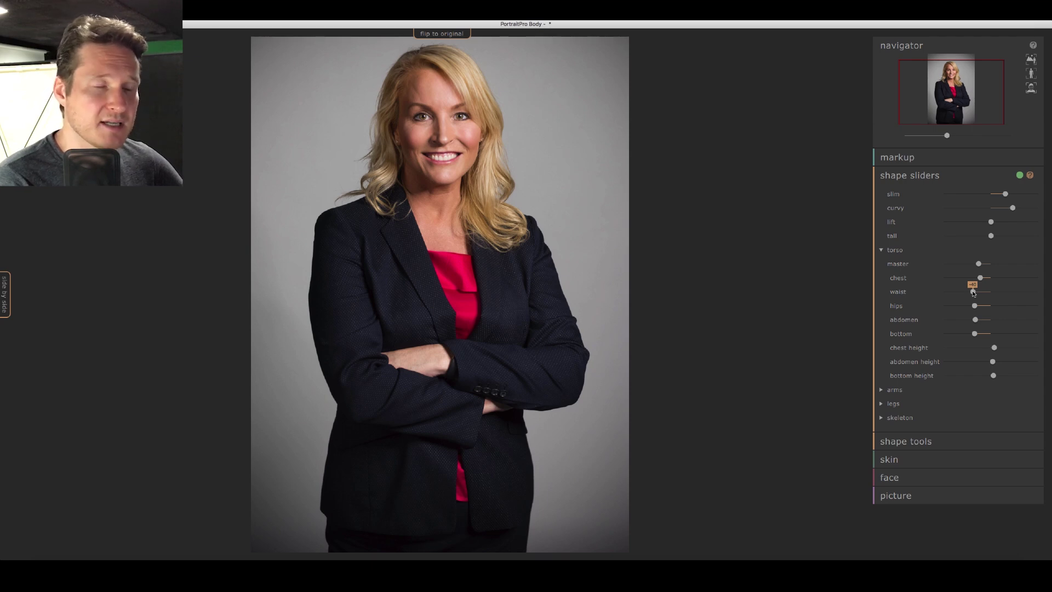
- Narrow the waist in the torso shape settings to about -48
left_click_drag(973, 293, 979, 293)
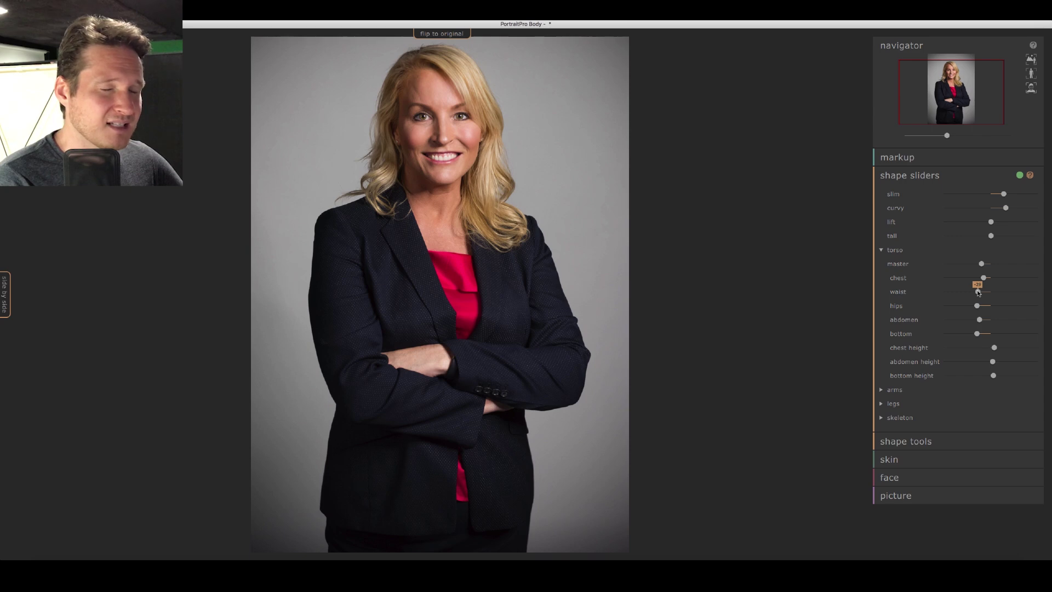
mouse_move(979, 293)
left_mouse_down()
mouse_move(881, 297)
mouse_move(969, 294)
left_mouse_up()
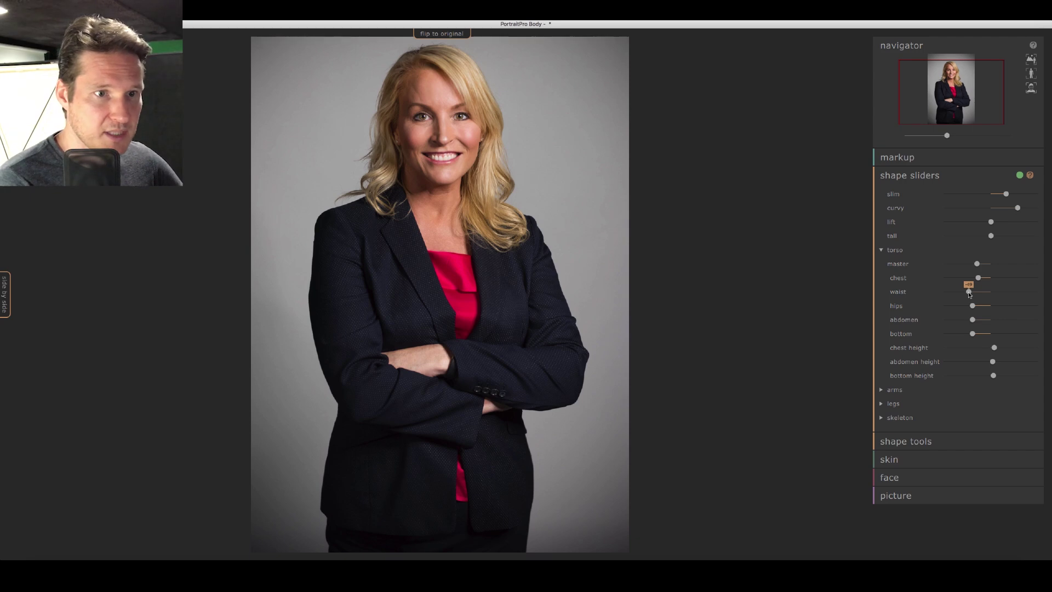
- Compare the original and the enhanced photo several times to judge the slimming of the torso and arms
left_click(439, 35)
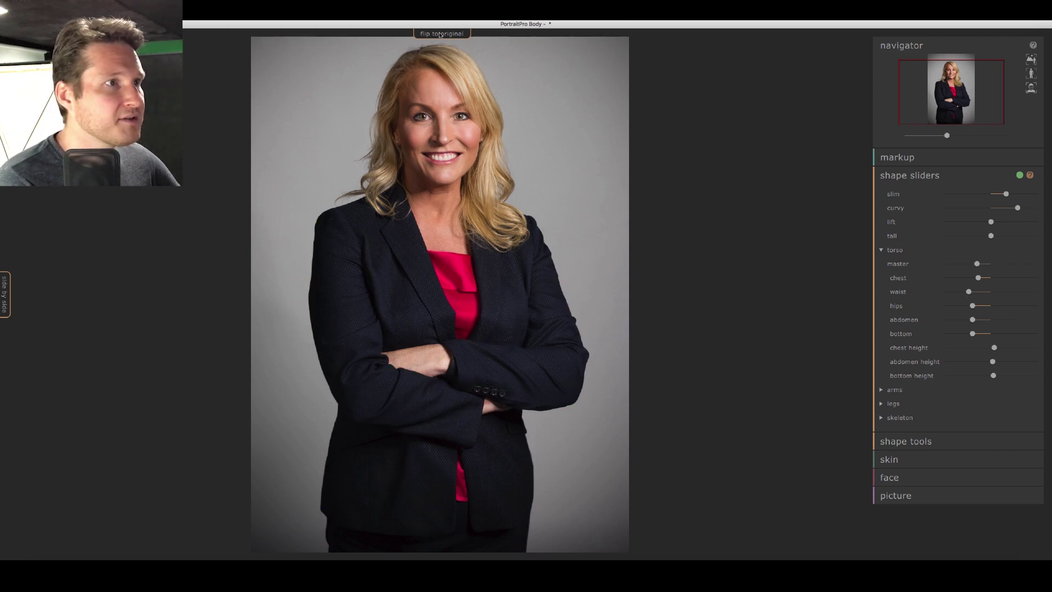
left_click(439, 35)
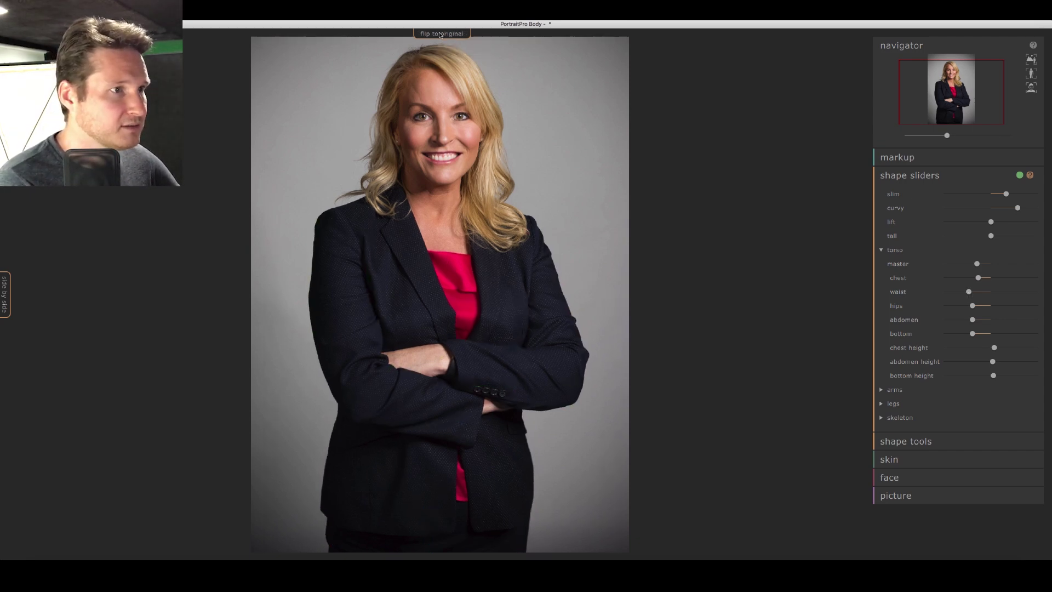
left_click(439, 35)
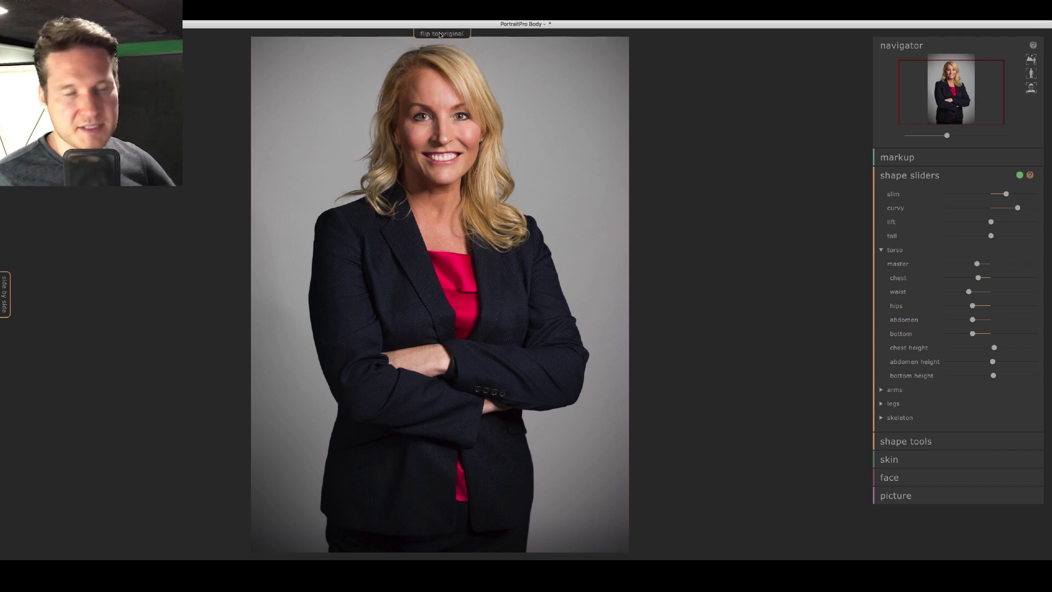
left_click(440, 34)
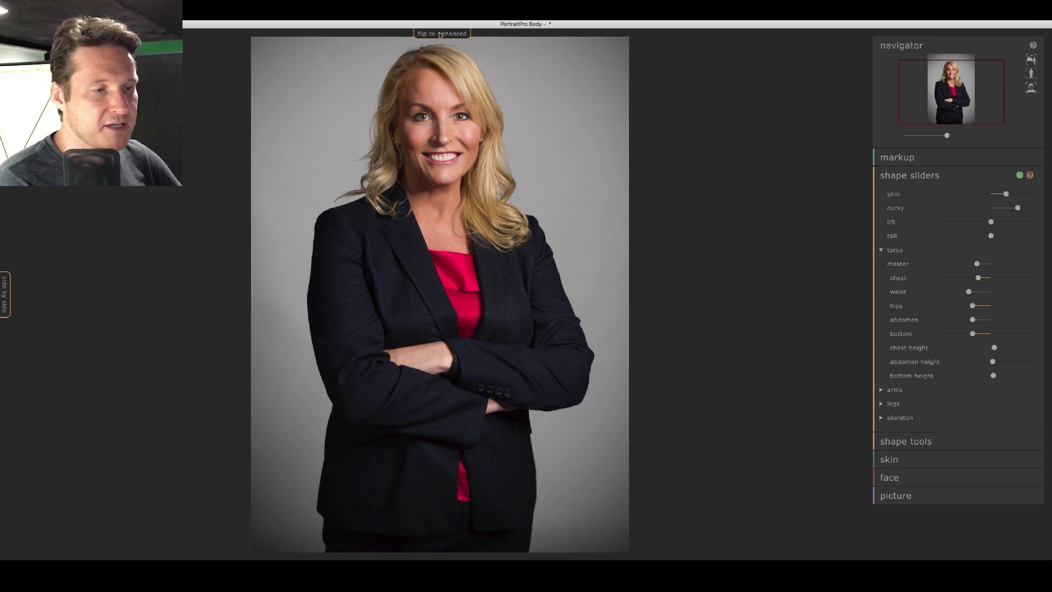
left_click(440, 34)
left_click(440, 34)
left_click(441, 34)
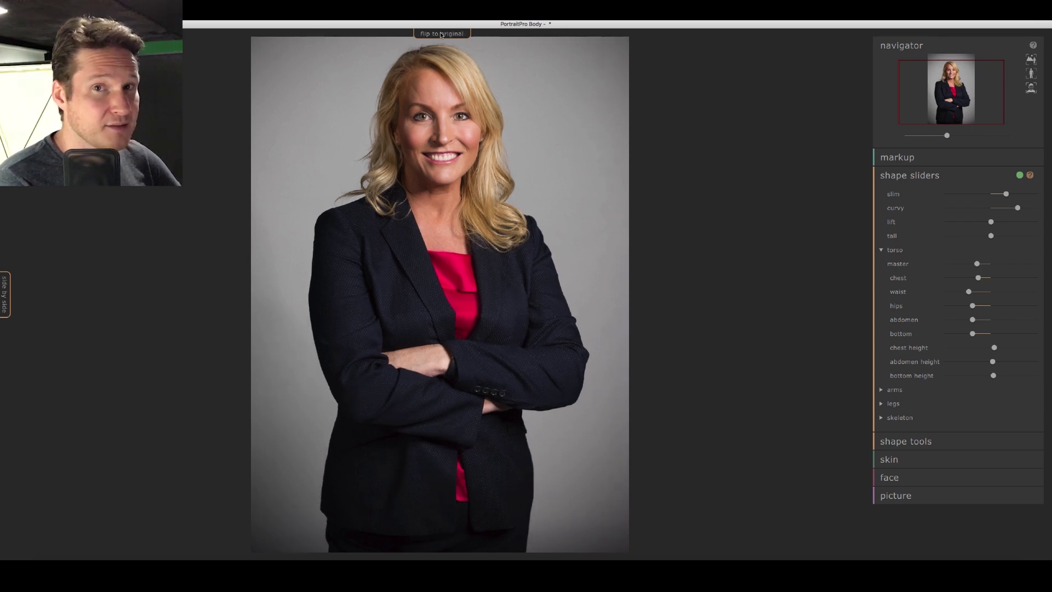
left_click(441, 34)
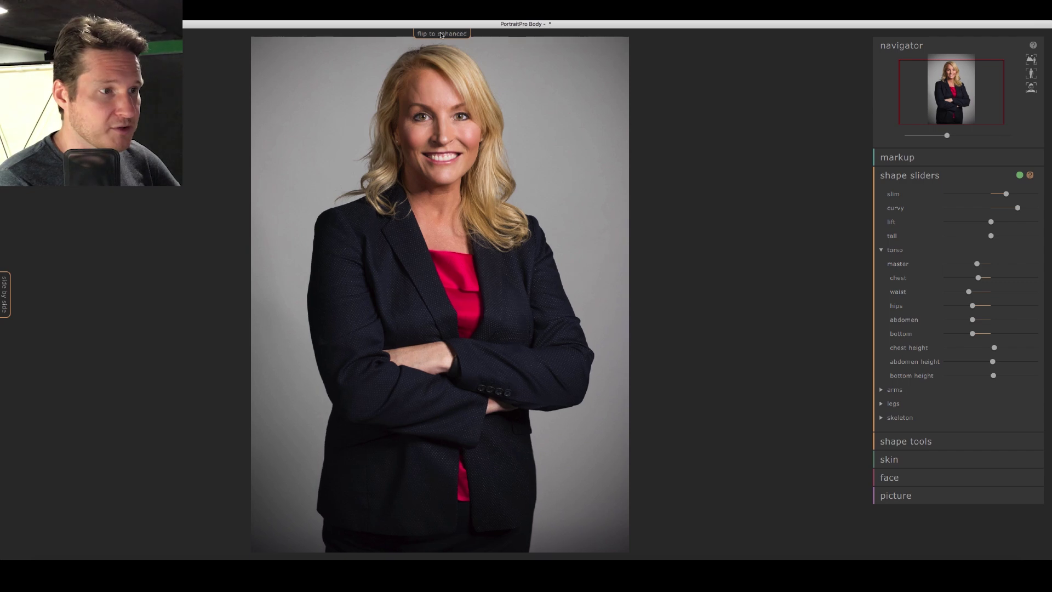
left_click(441, 34)
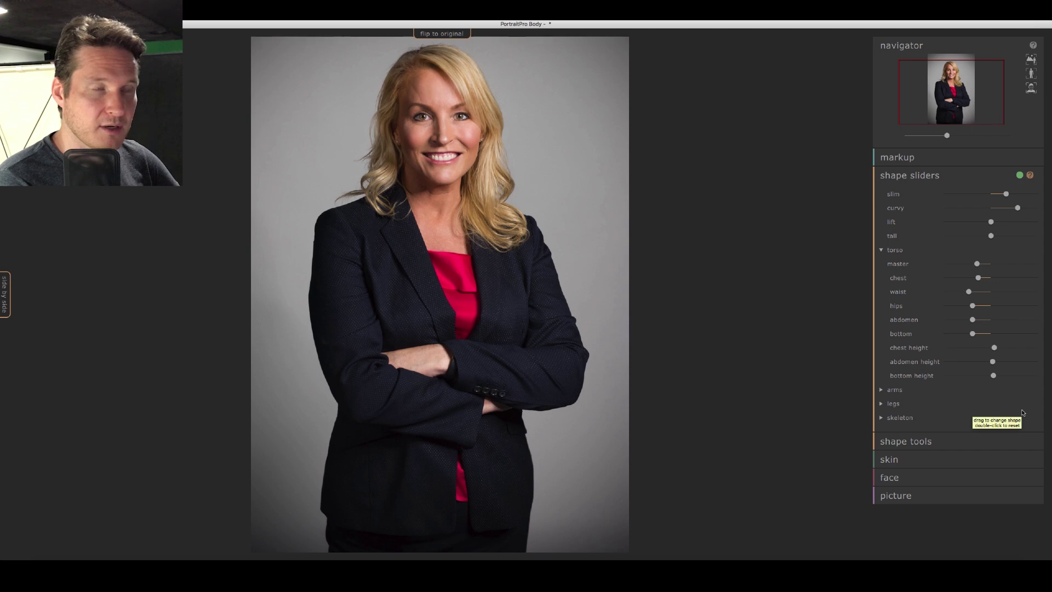
- Slim both arms together a little more with the arms master adjustment, easing back slightly from the strongest setting tried
left_click(896, 390)
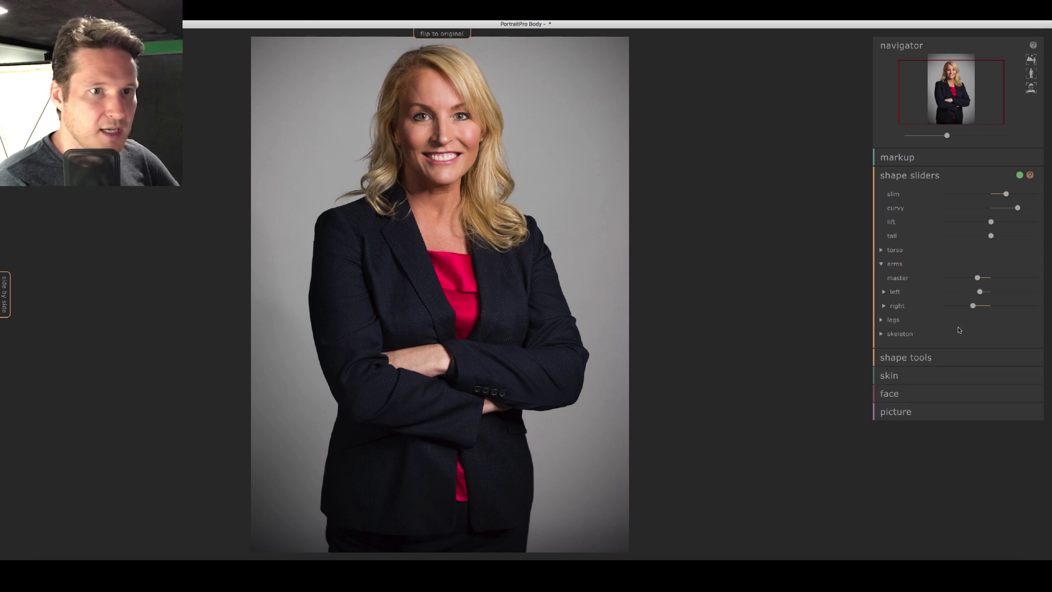
mouse_move(979, 281)
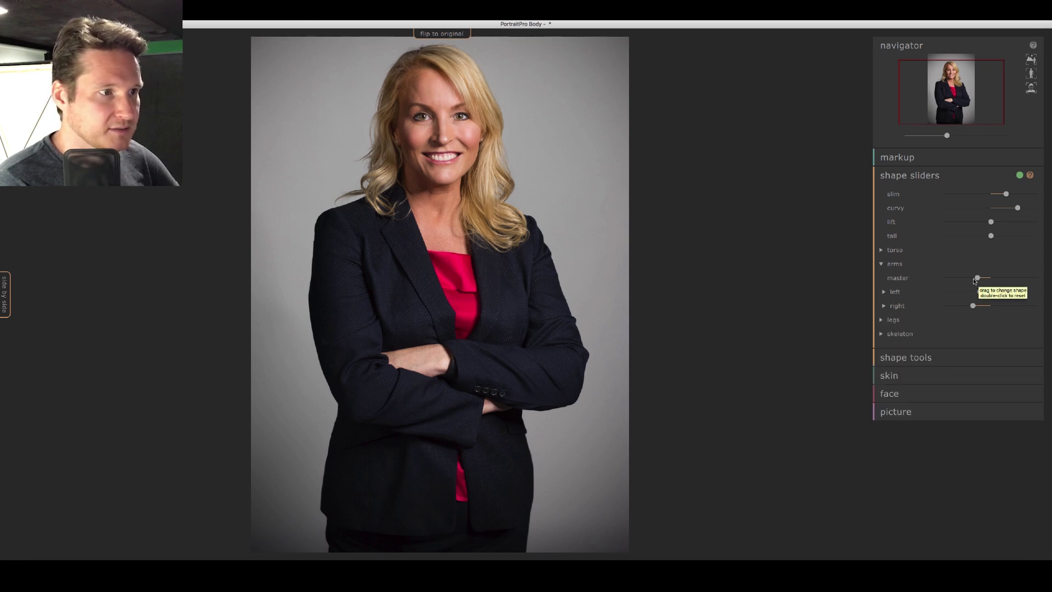
left_click_drag(978, 281, 973, 281)
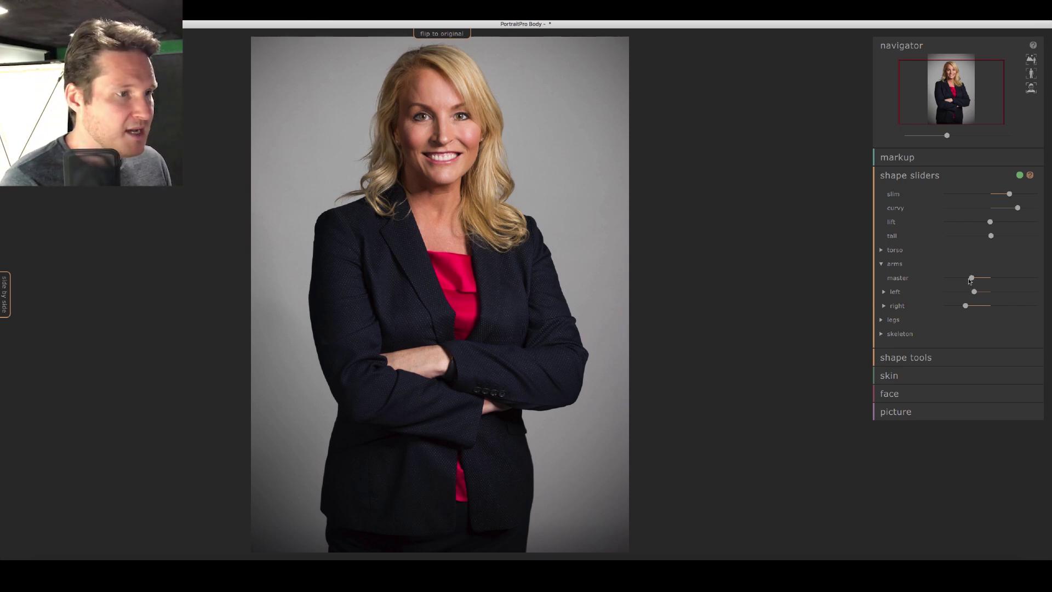
left_click_drag(970, 281, 976, 280)
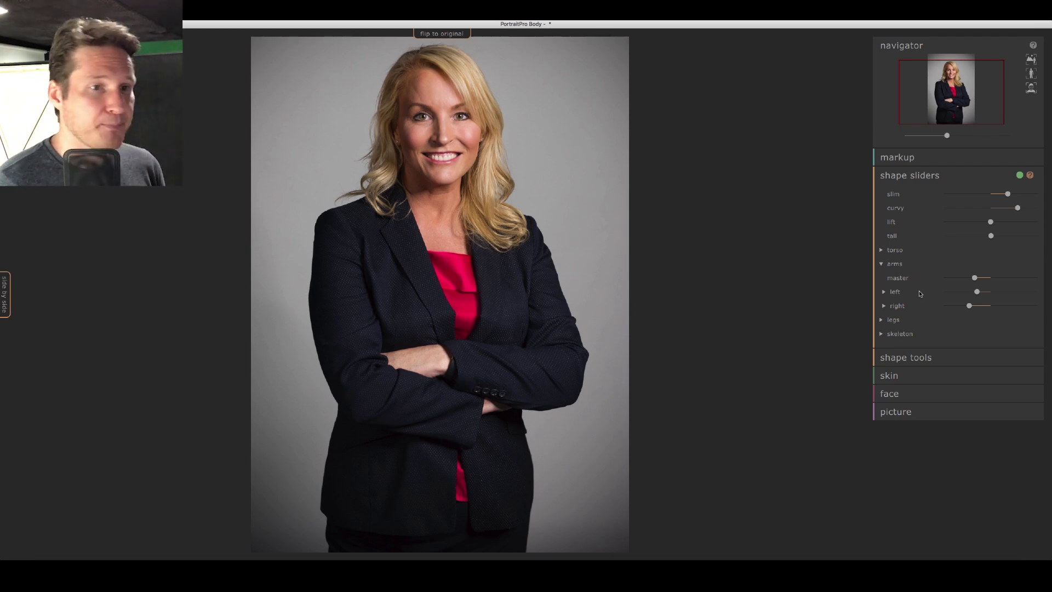
- Look over the skeleton proportion settings and the manual shape tools for reshaping the body
left_click(900, 334)
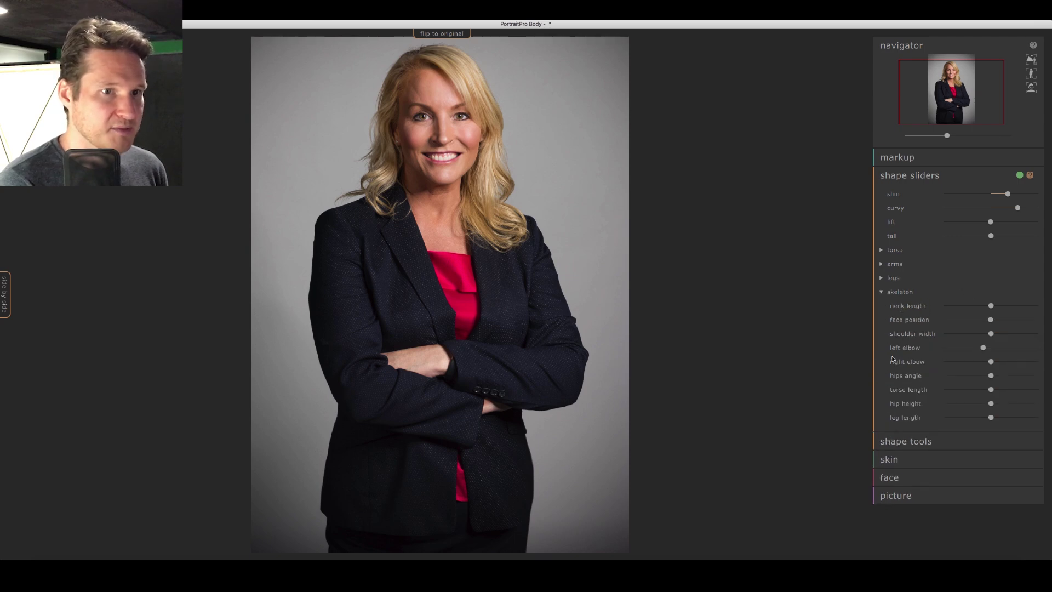
left_click(925, 446)
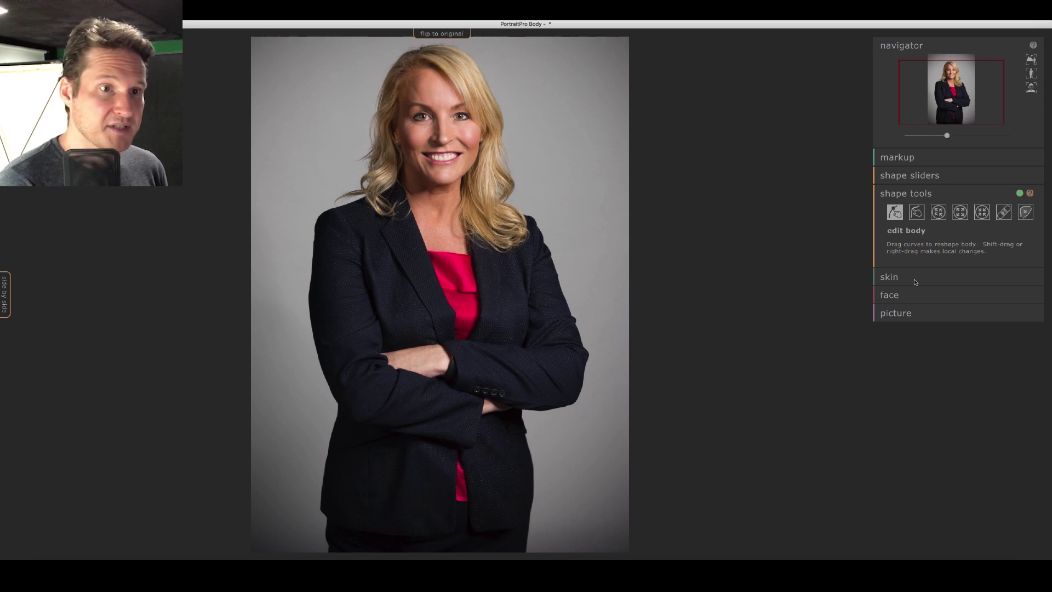
- Smooth the selected body skin on the neckline and hand lightly, to about a fifth of full strength, checking the neckline up close
left_click(932, 282)
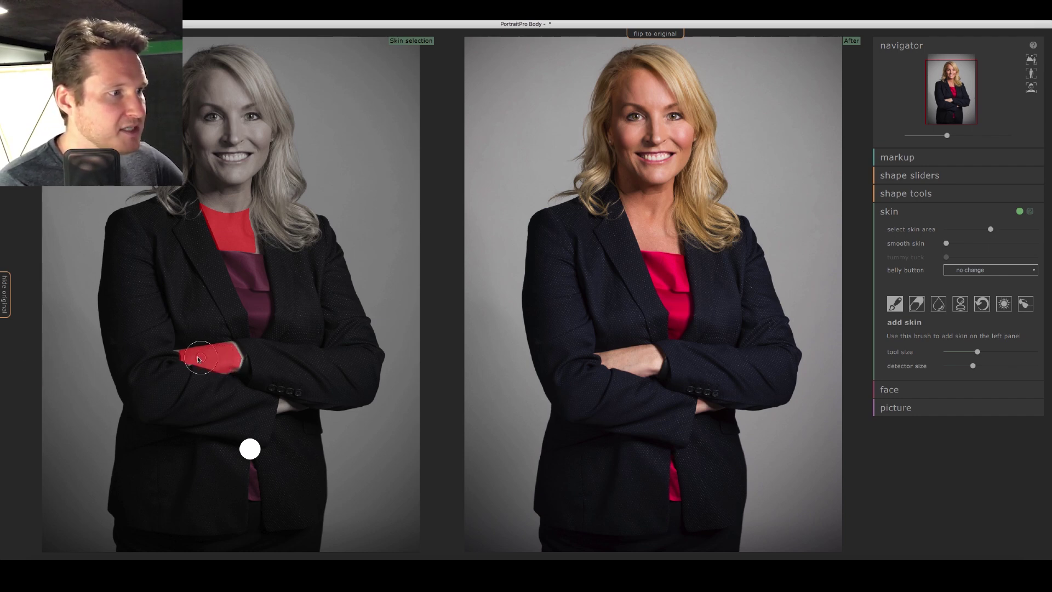
left_click(229, 124)
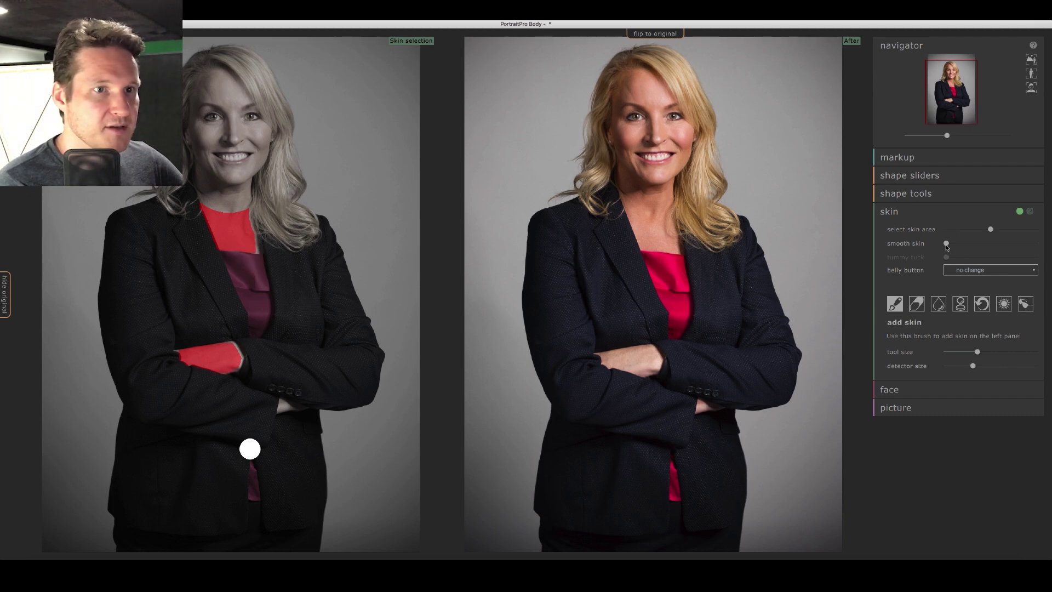
mouse_move(946, 245)
left_click_drag(946, 245, 958, 246)
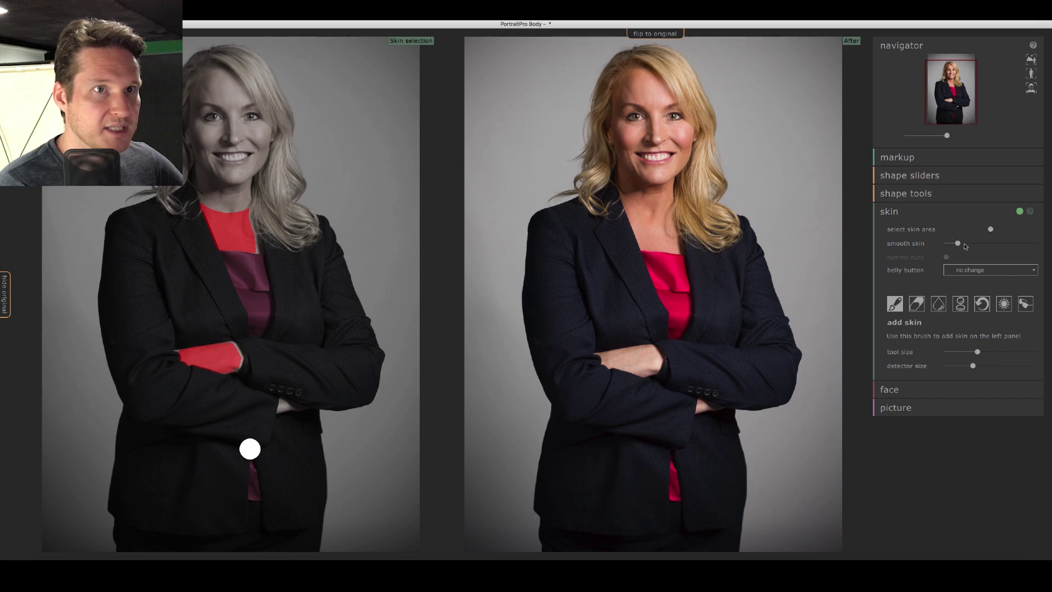
left_click(1030, 89)
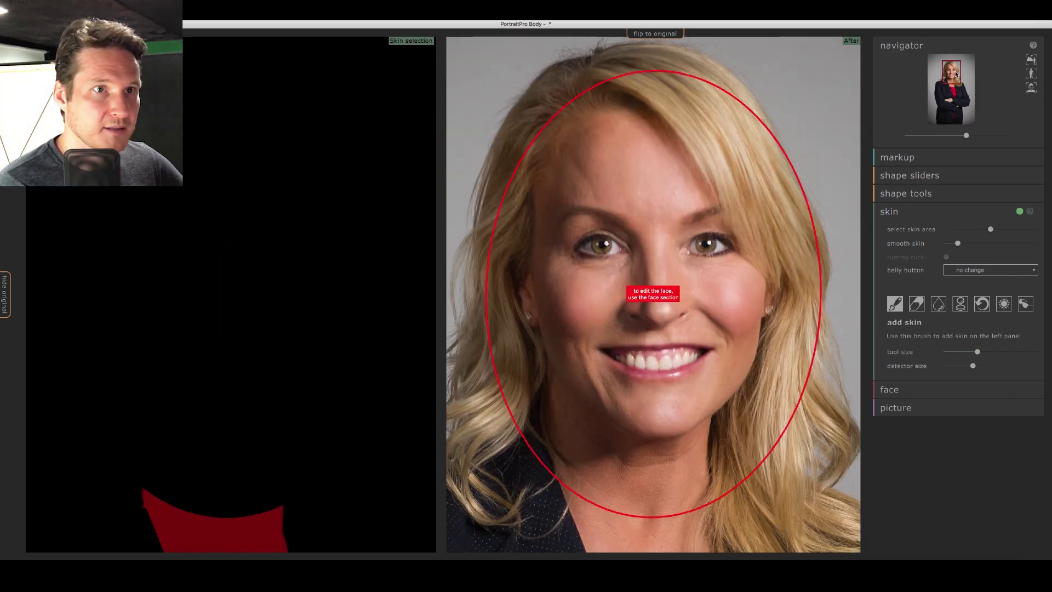
left_click_drag(956, 84, 956, 93)
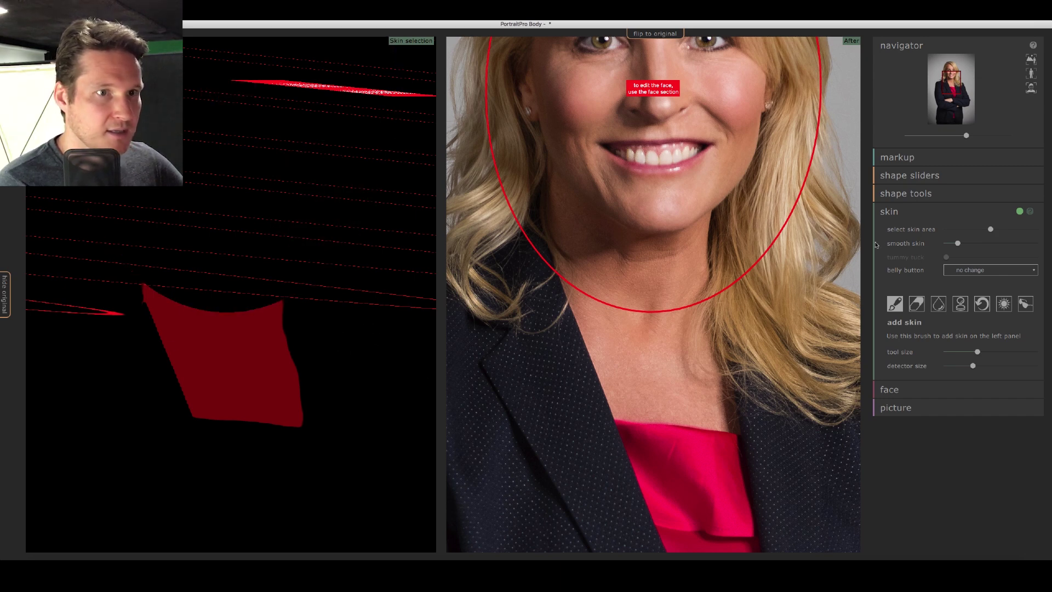
left_click_drag(957, 243, 966, 244)
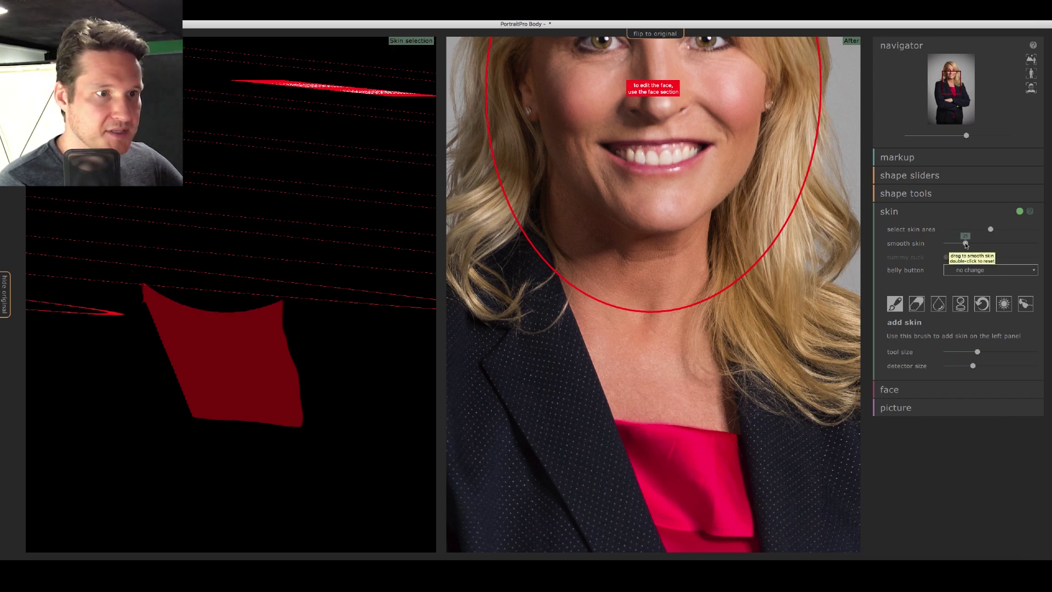
- Compare the original and enhanced photo twice at the neckline to judge the skin smoothing
left_click(660, 34)
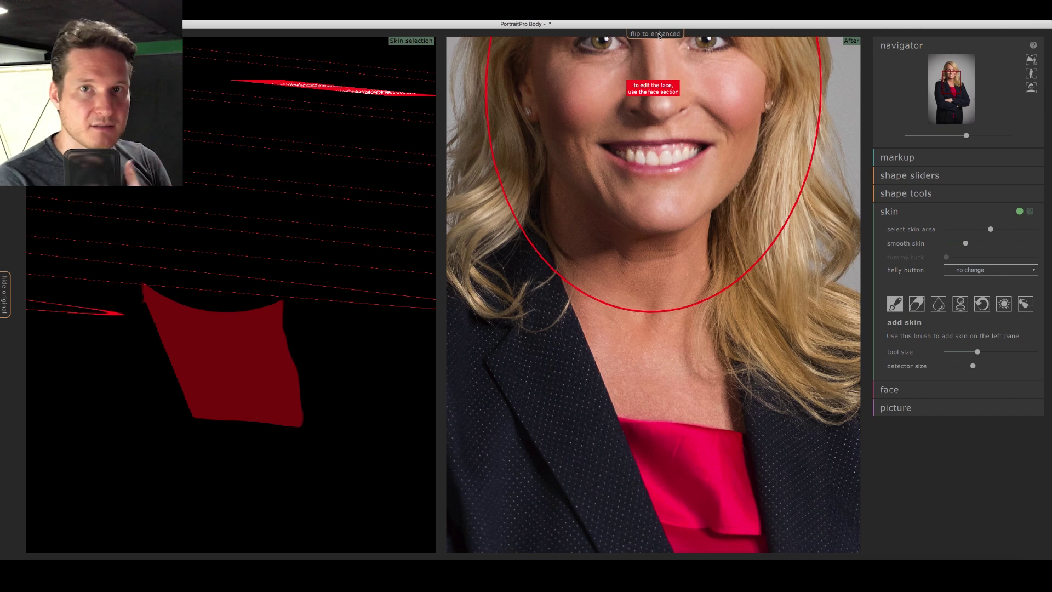
left_click(660, 34)
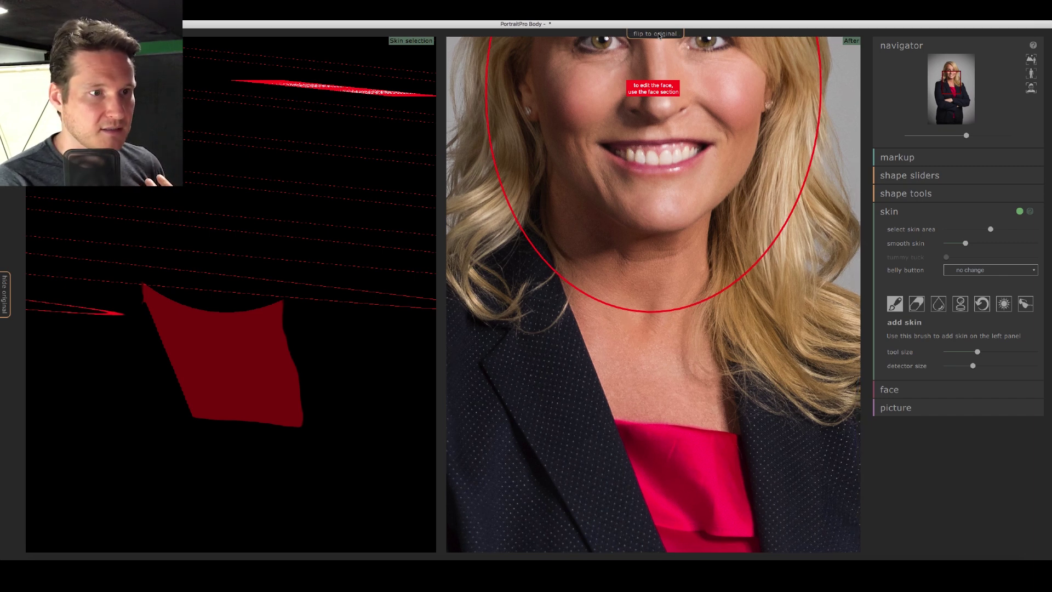
left_click(659, 34)
left_click(659, 34)
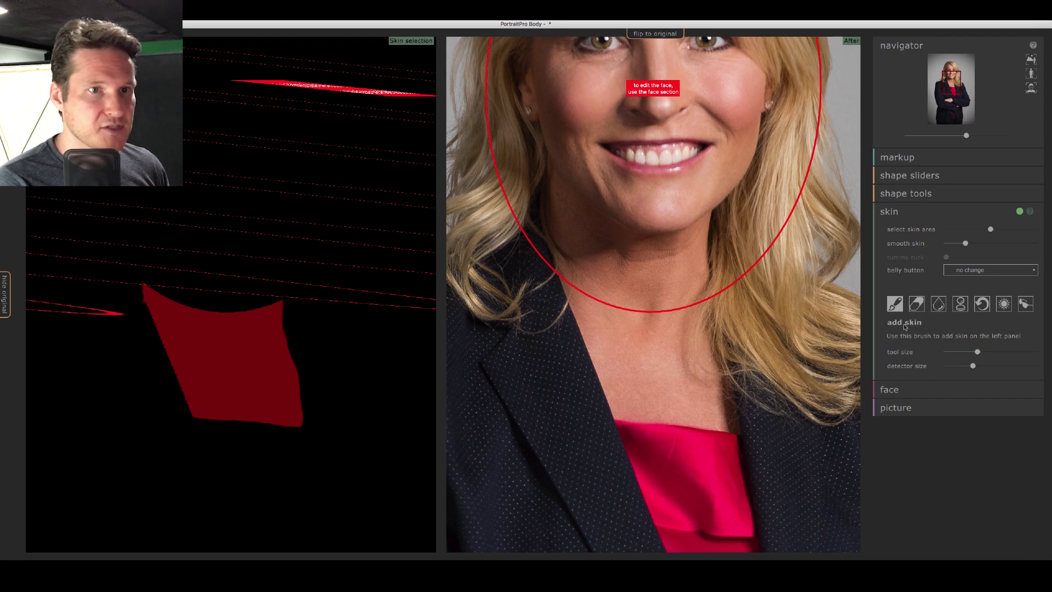
- Review the face retouching settings and the overall picture colour and exposure settings
left_click(888, 389)
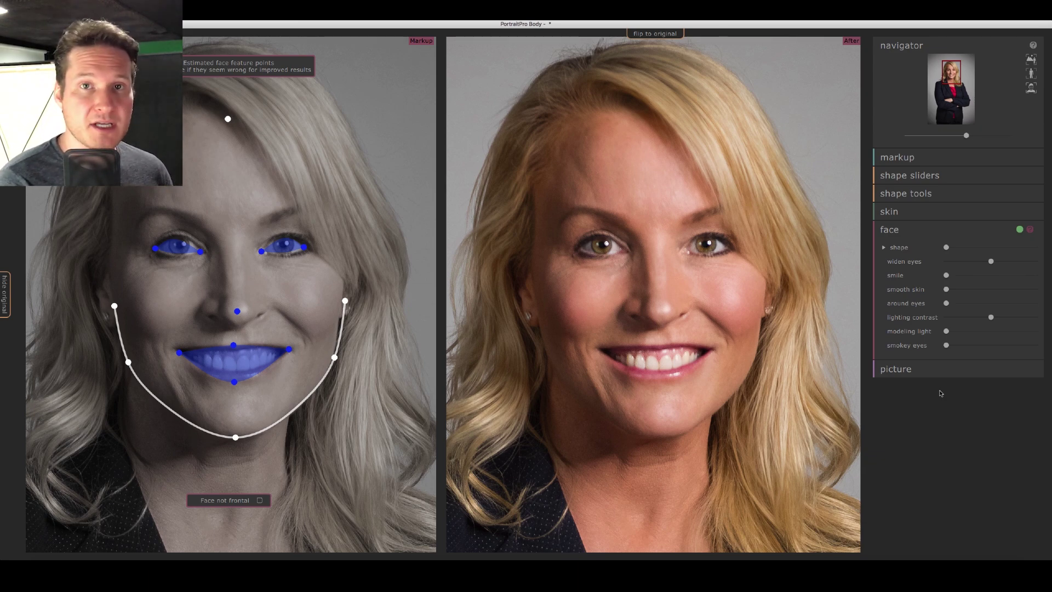
left_click(920, 366)
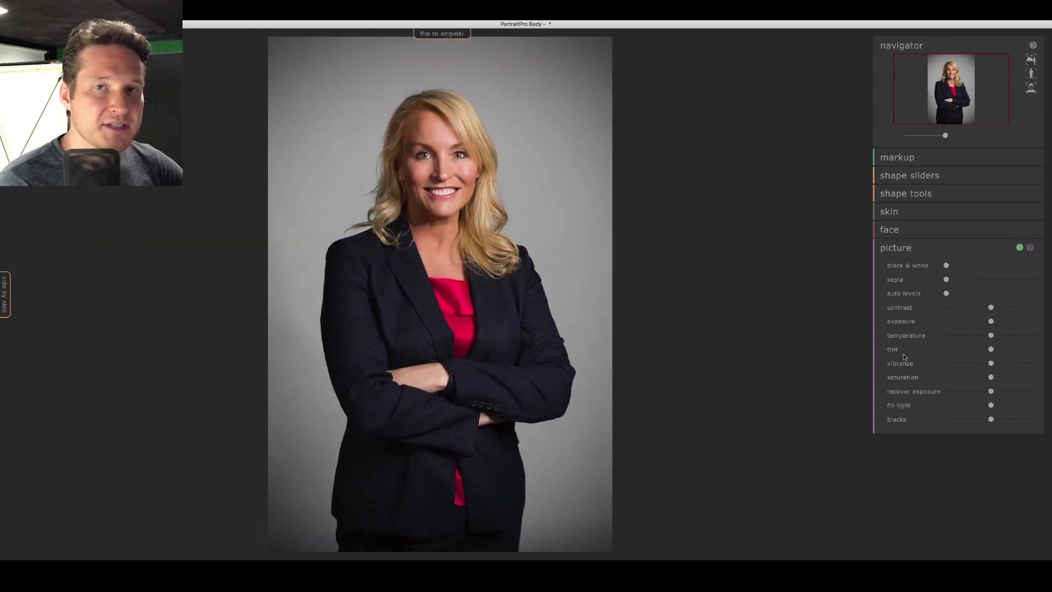